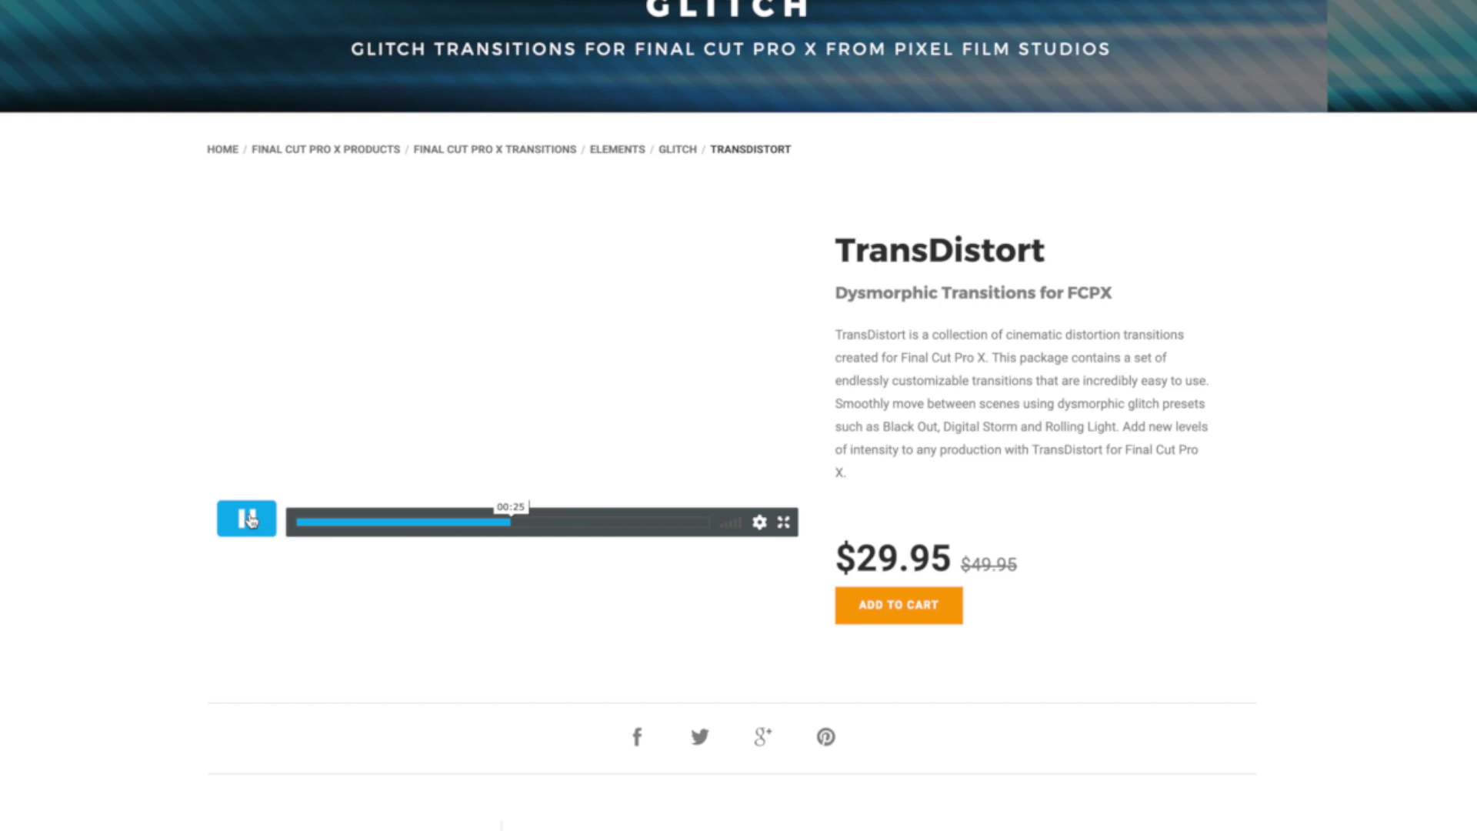
Highlight the TransDistort title, subtitle and description paragraph on the product page to read them.
left_click(249, 520)
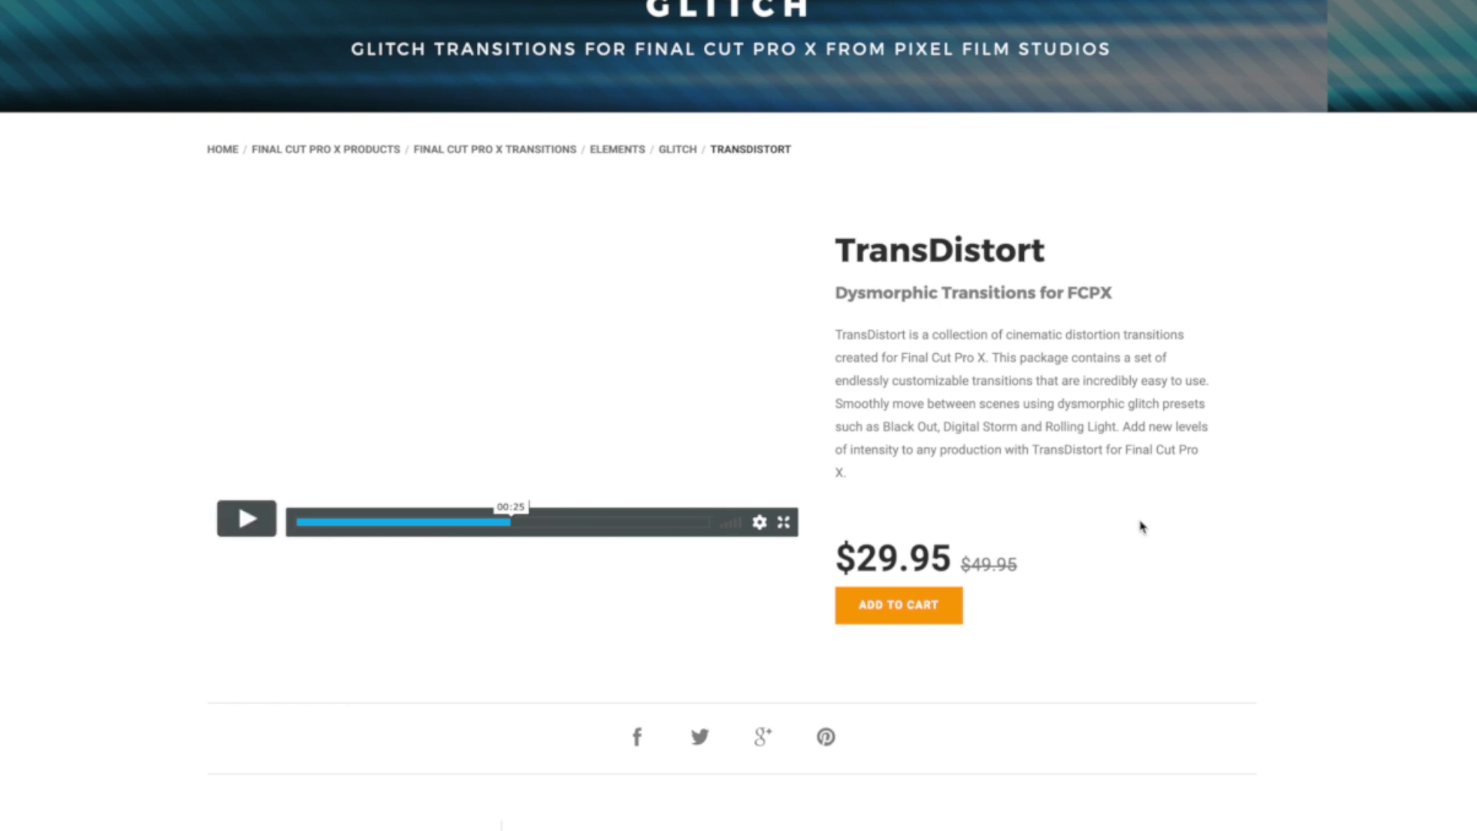
double_click(1091, 255)
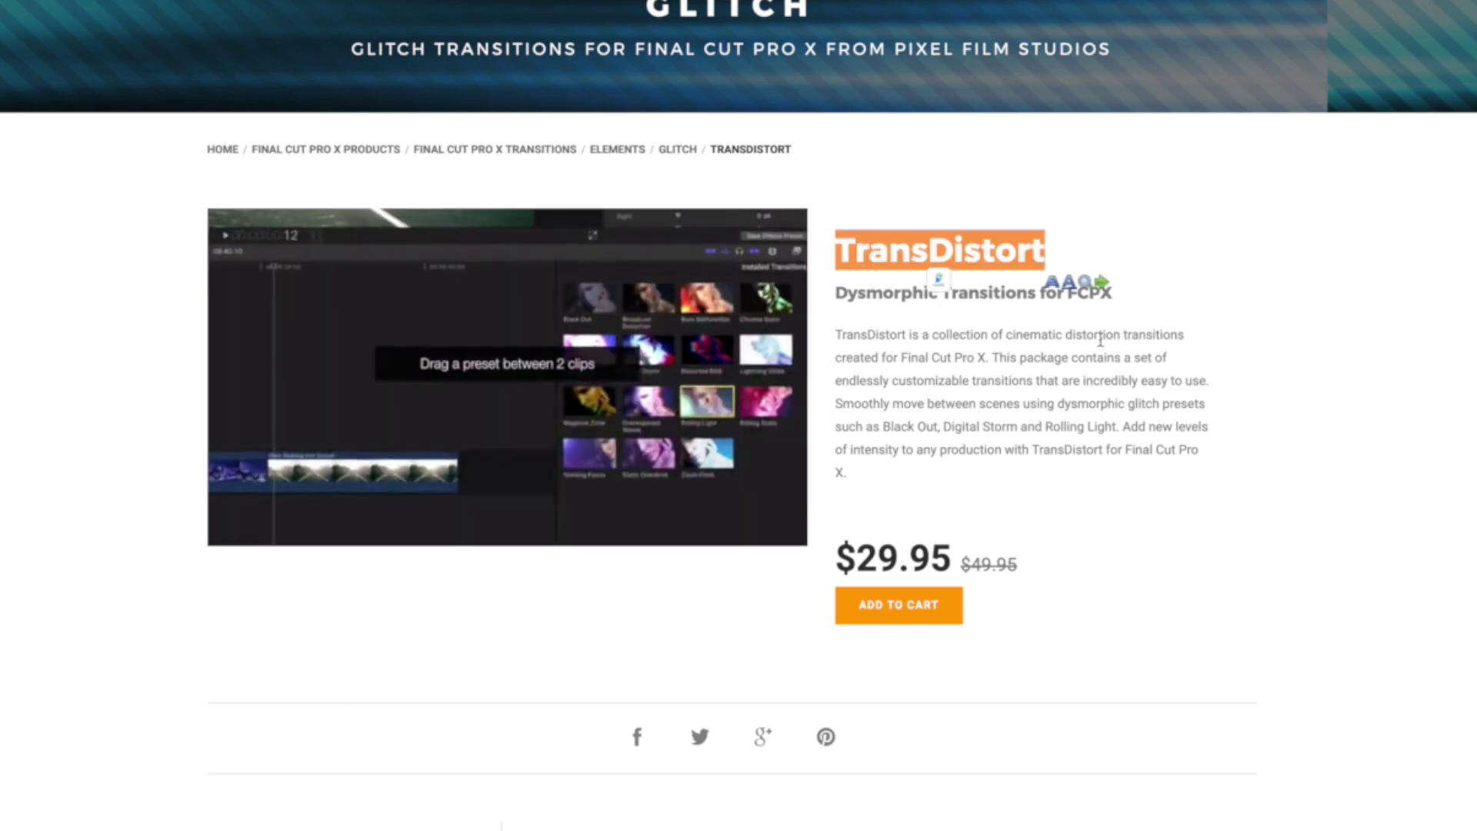
triple_click(960, 295)
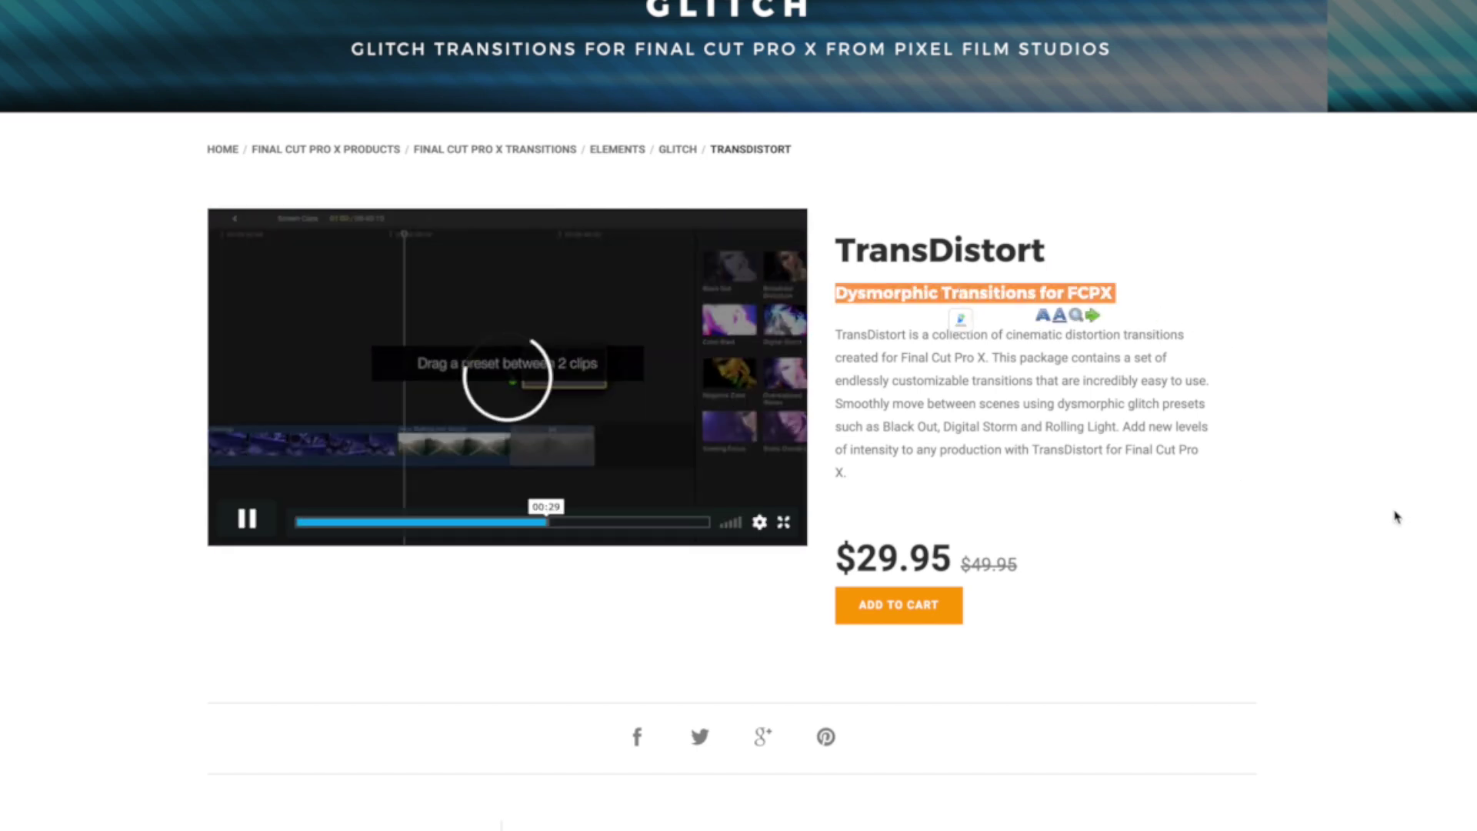
left_click_drag(896, 494, 832, 330)
scroll(1071, 495, "down", 2)
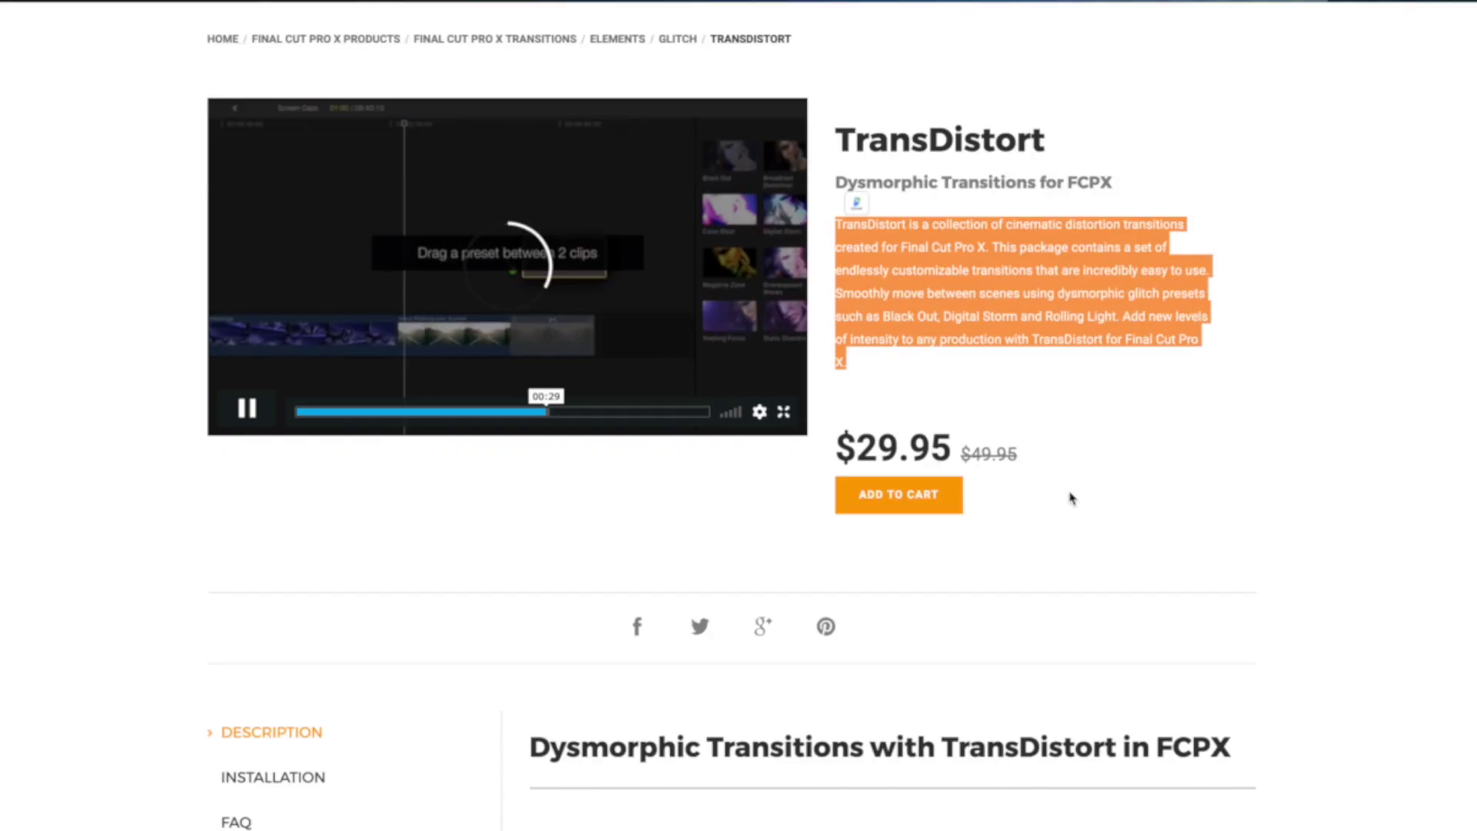
Highlight the original price and the sale price on the TransDistort product page.
left_click(1065, 496)
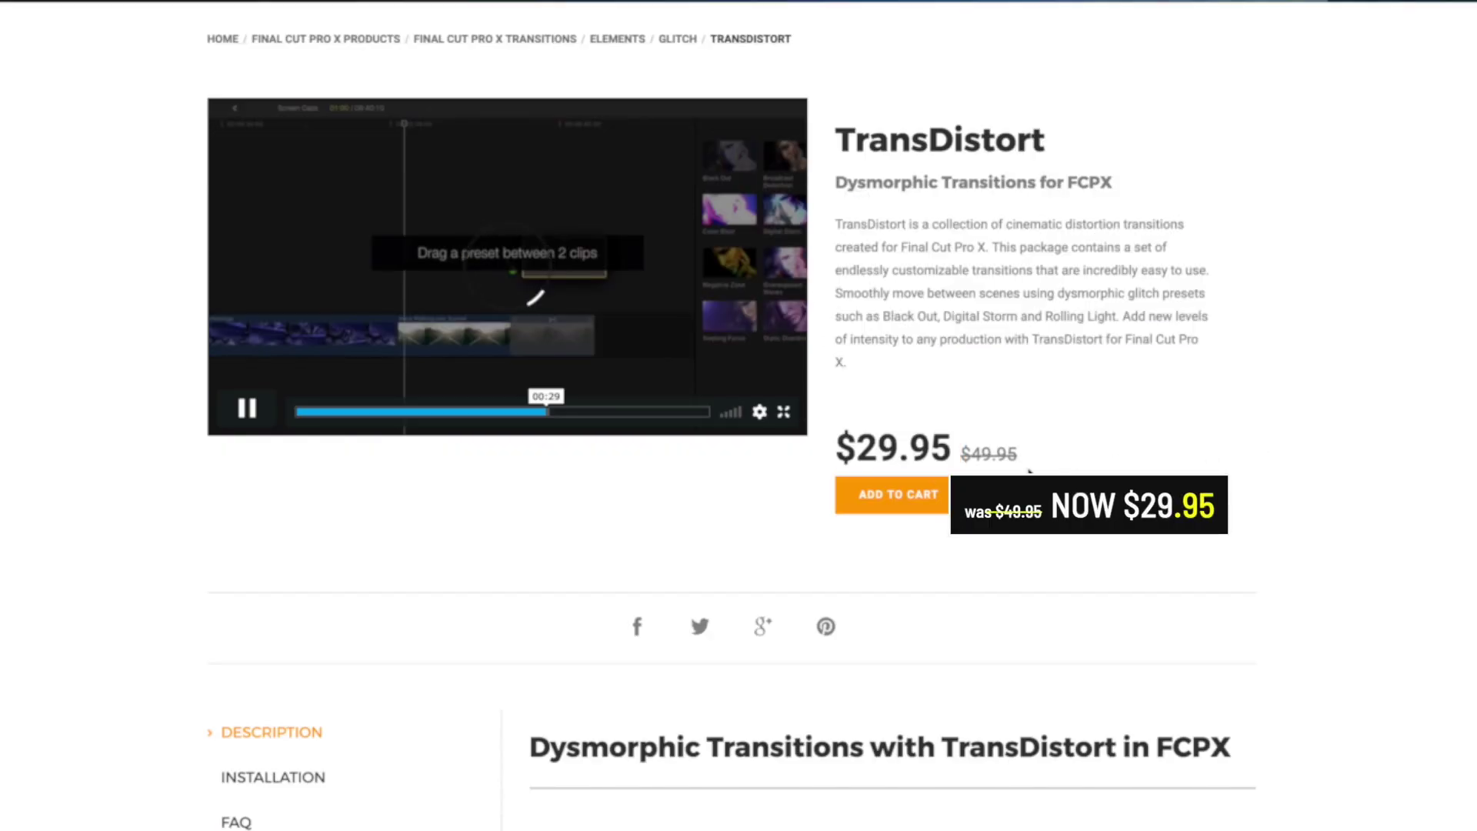
left_click_drag(1027, 461, 961, 456)
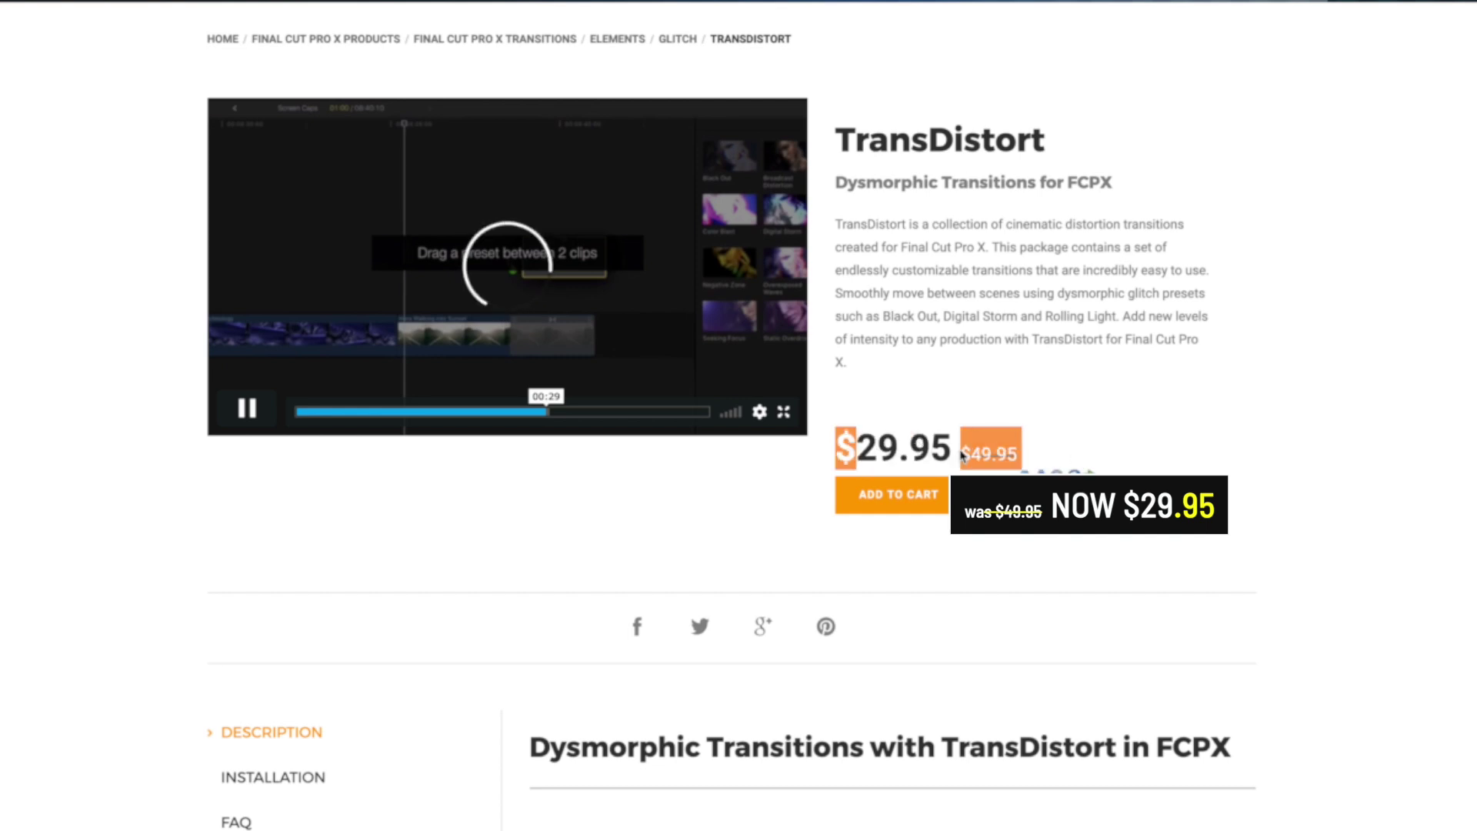
left_click(963, 453)
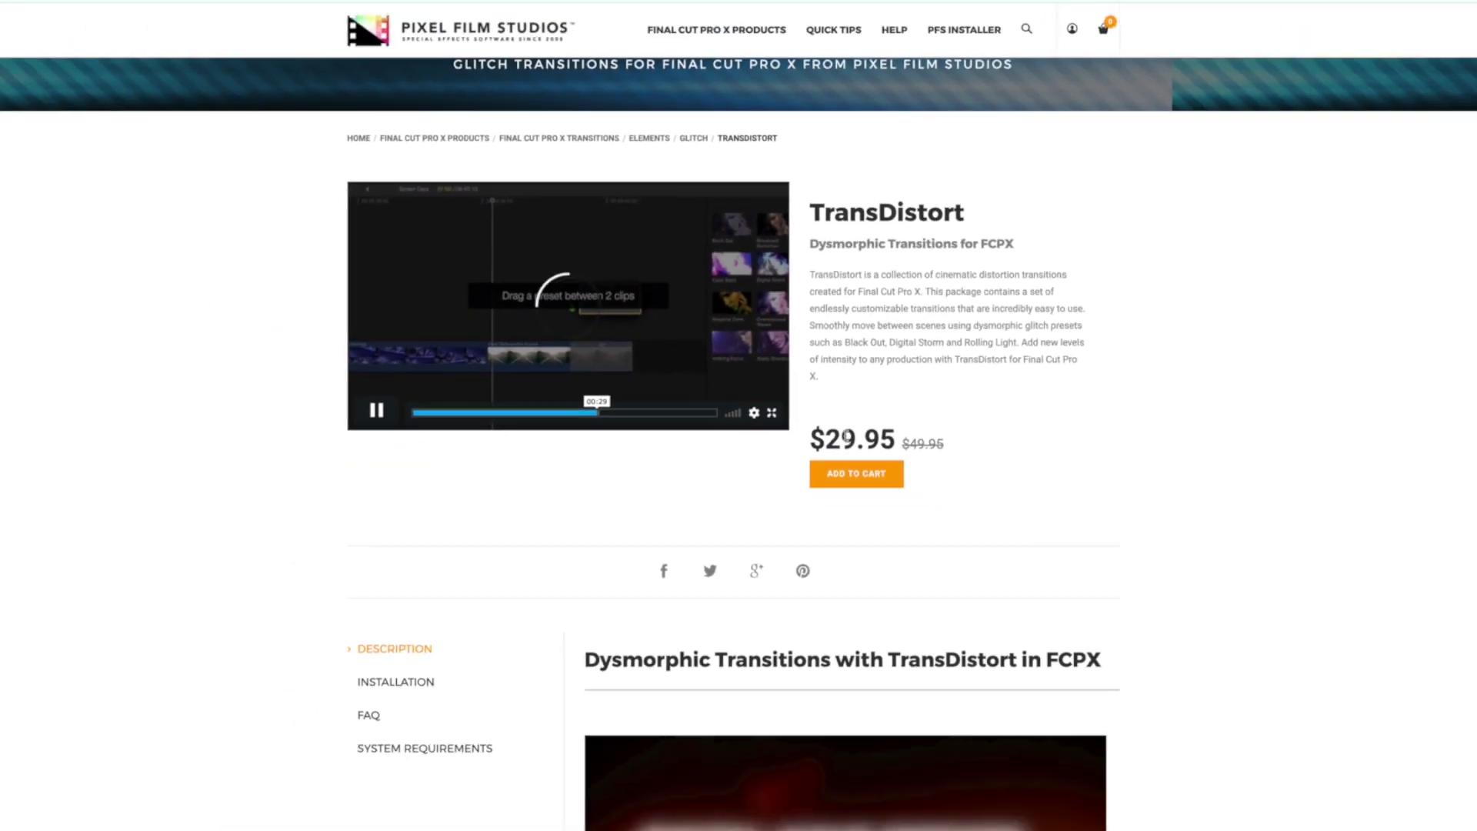
double_click(885, 440)
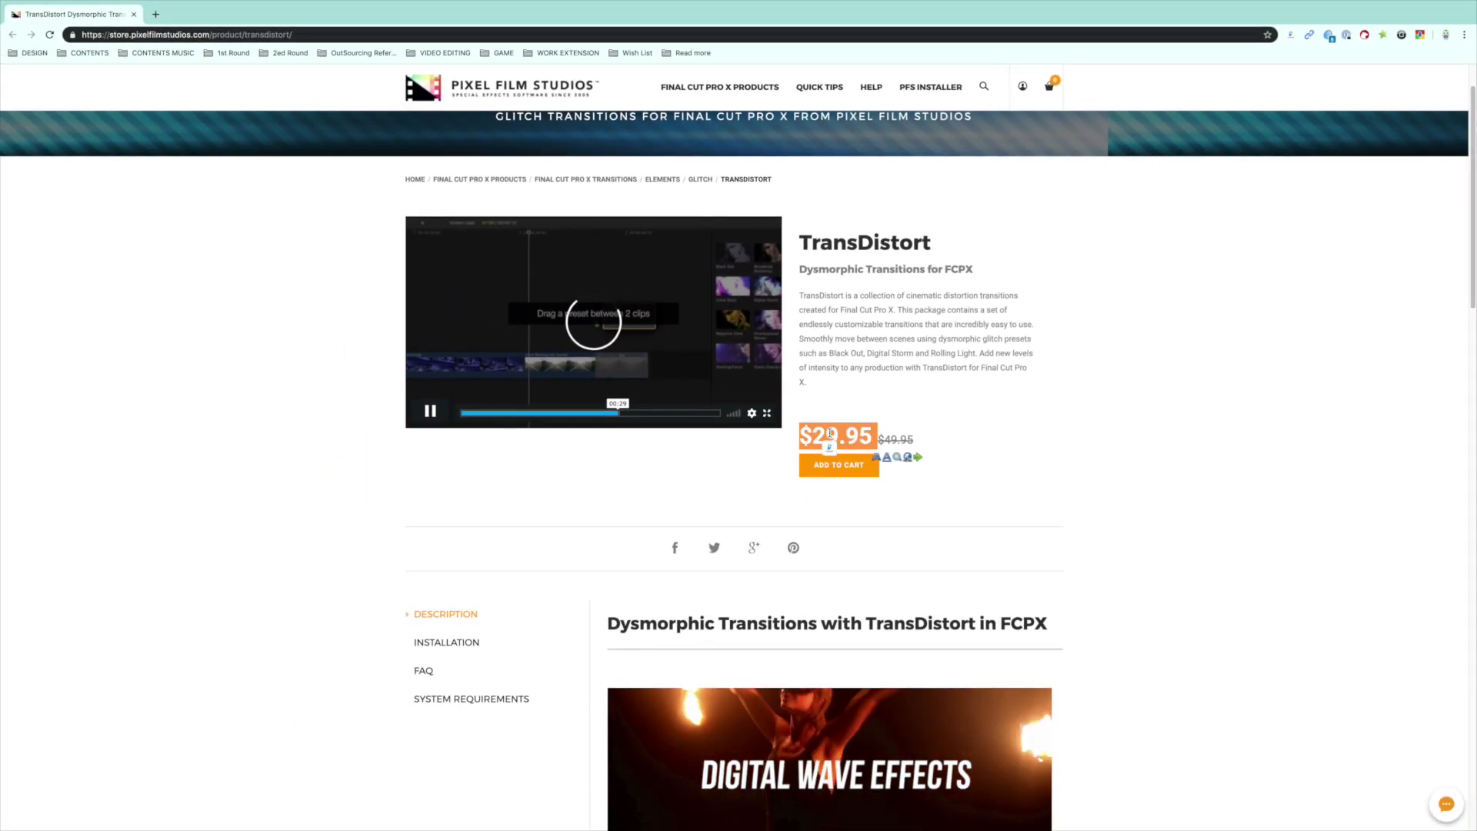
left_click(957, 458)
Skim the feature overview in the product's Description section, from the heading down through the effect examples.
scroll(942, 461, "down", 2)
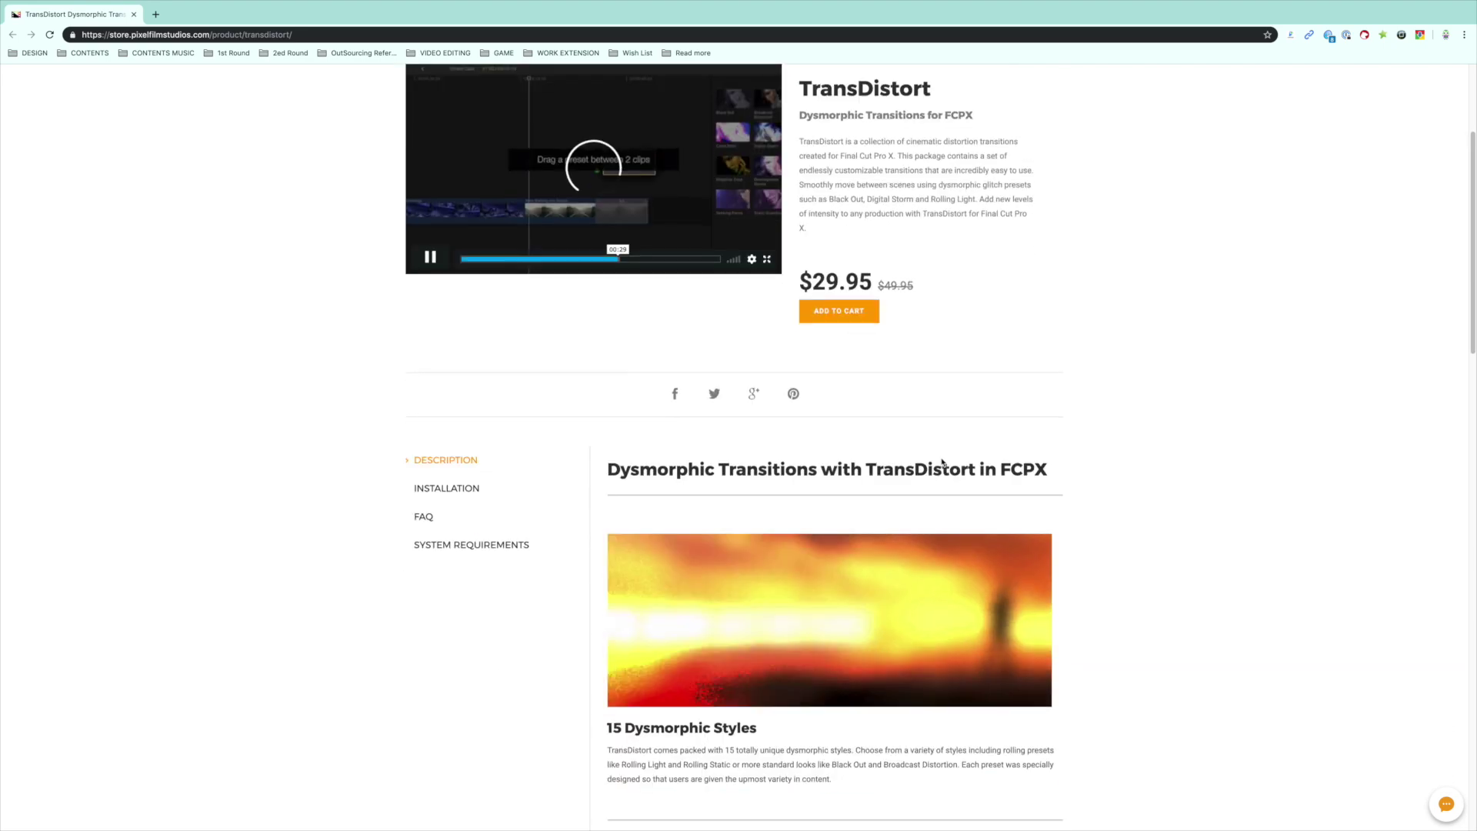
scroll(769, 454, "down", 2)
scroll(762, 423, "down", 3)
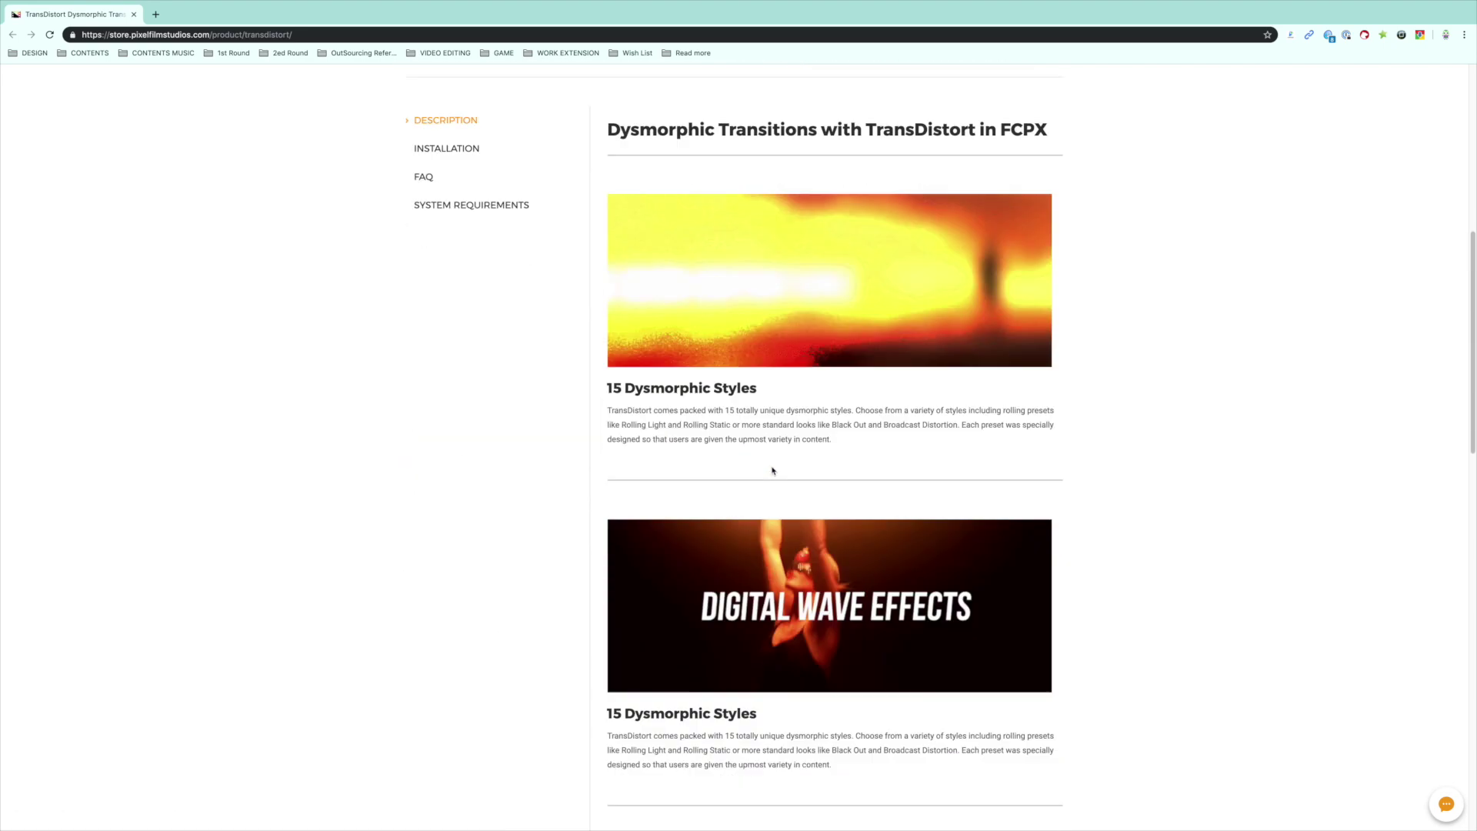
scroll(772, 470, "down", 10)
scroll(796, 473, "up", 6)
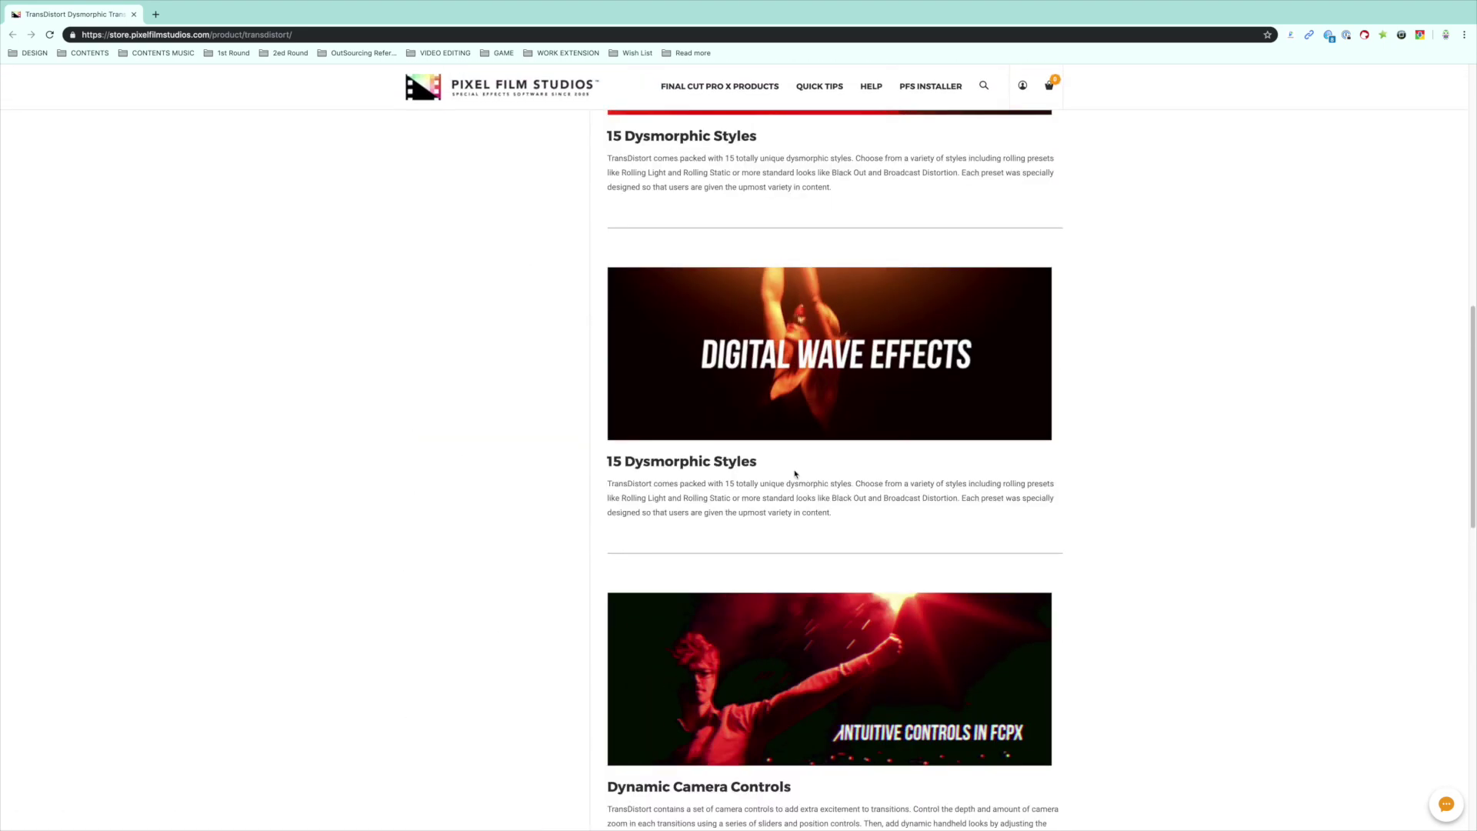
scroll(795, 473, "up", 10)
Review the Installation, FAQ and System Requirements sections of the product page.
left_click(468, 544)
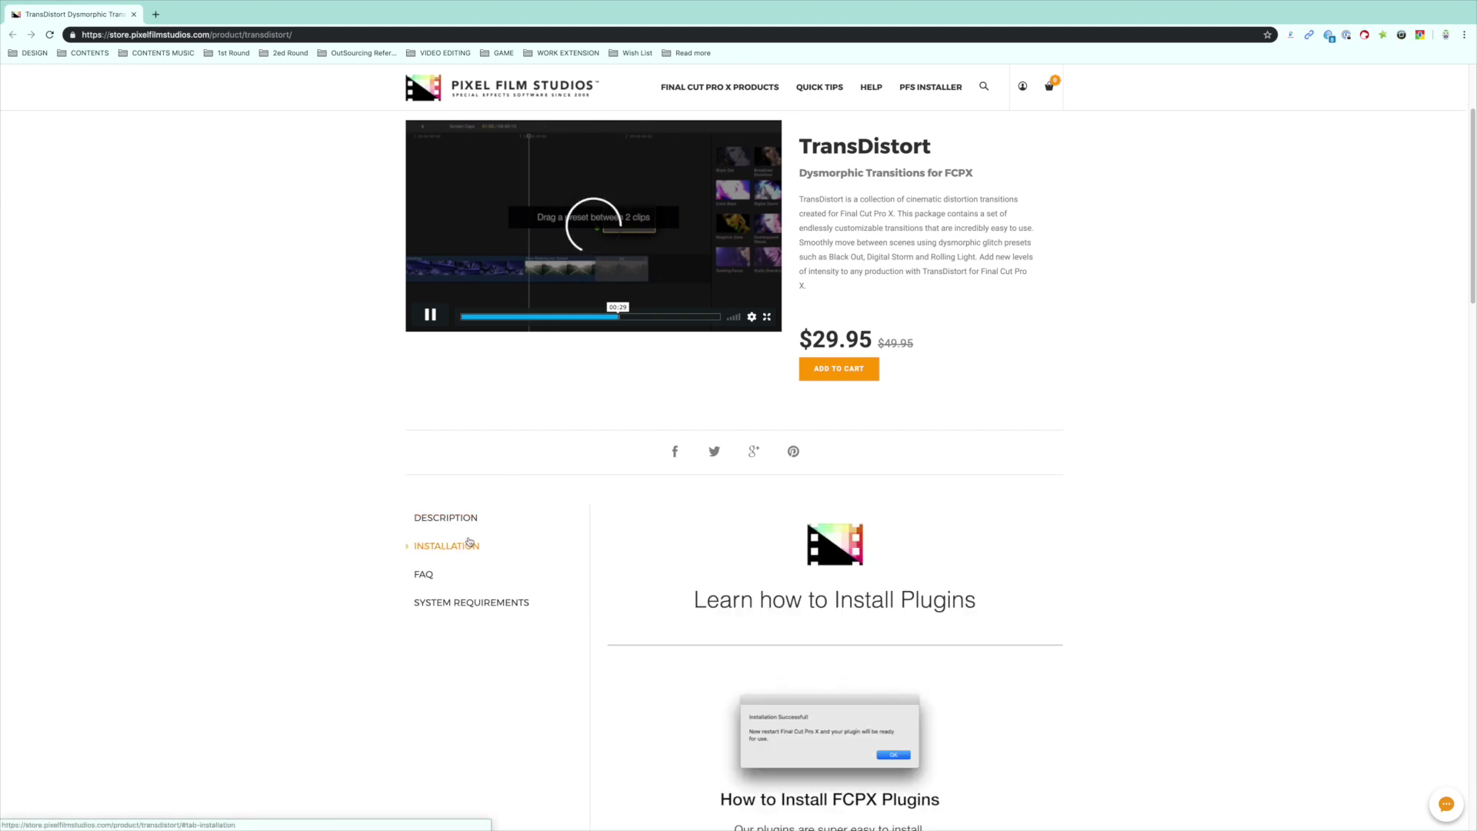
left_click(504, 579)
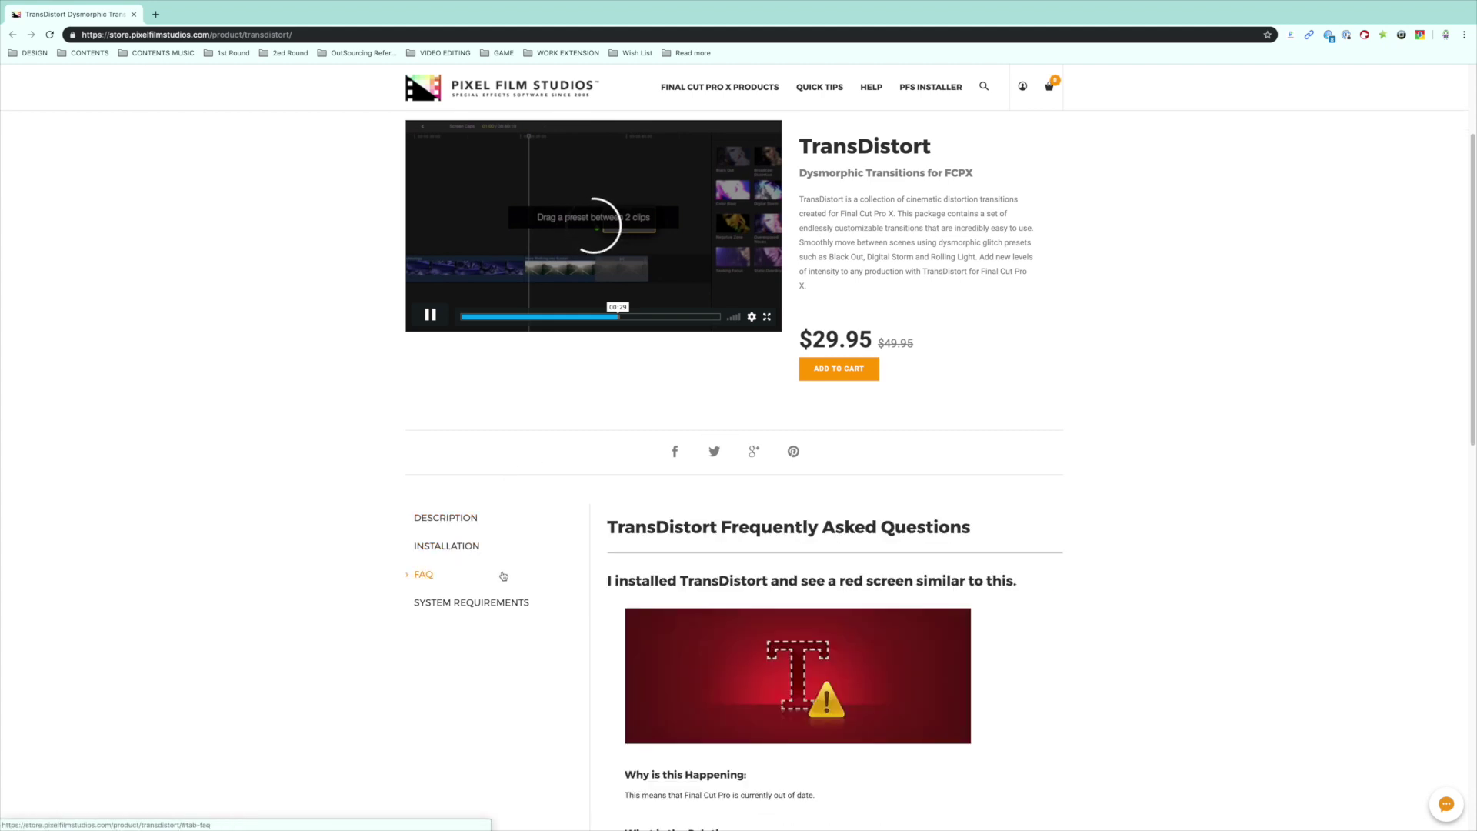
left_click(508, 599)
scroll(818, 573, "down", 4)
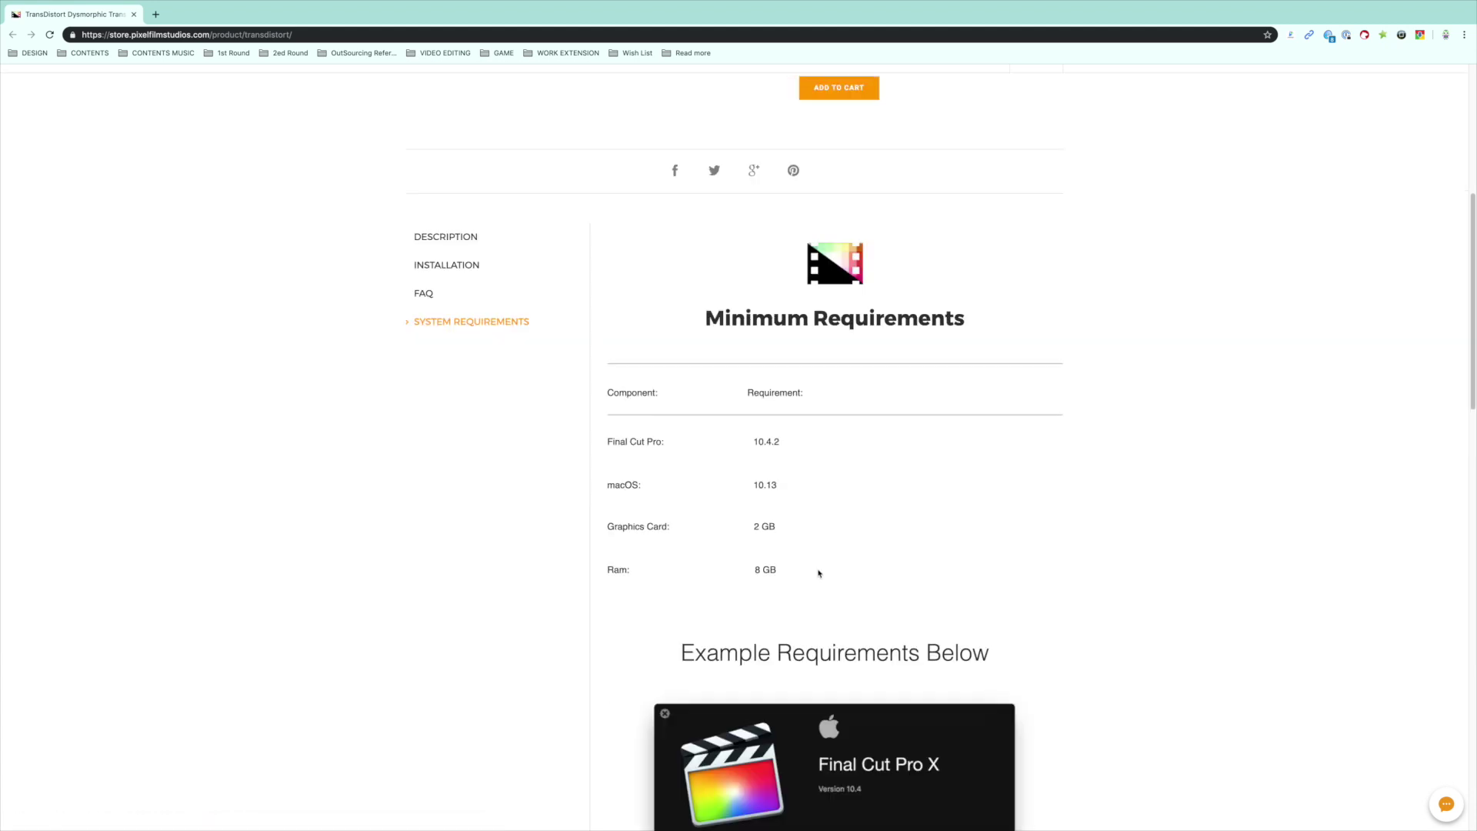
scroll(818, 573, "down", 2)
scroll(817, 570, "up", 6)
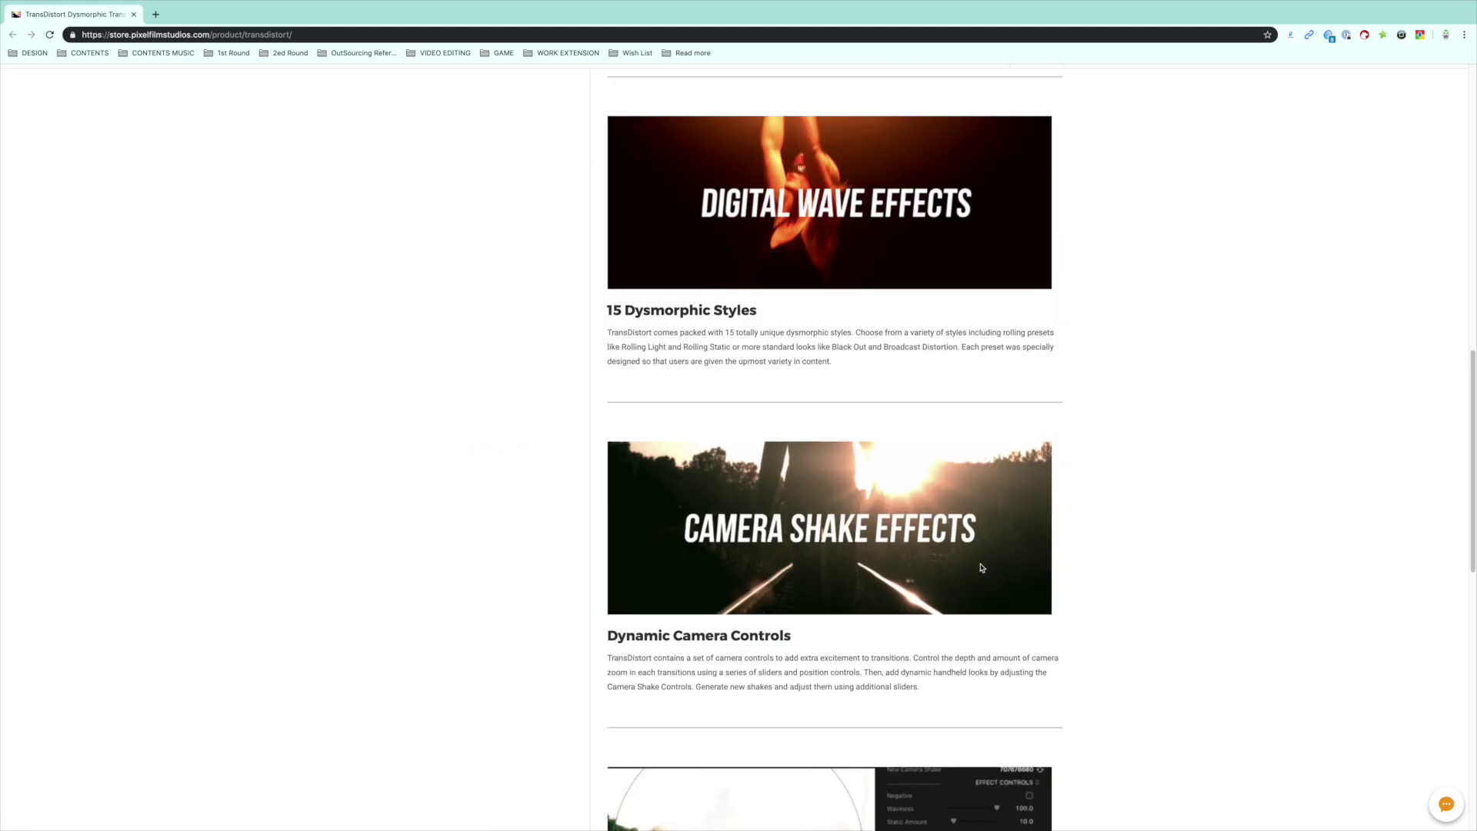
Look over the feature banners in the Description section again and return to the product overview.
scroll(981, 568, "down", 4)
scroll(980, 568, "down", 4)
scroll(980, 568, "up", 13)
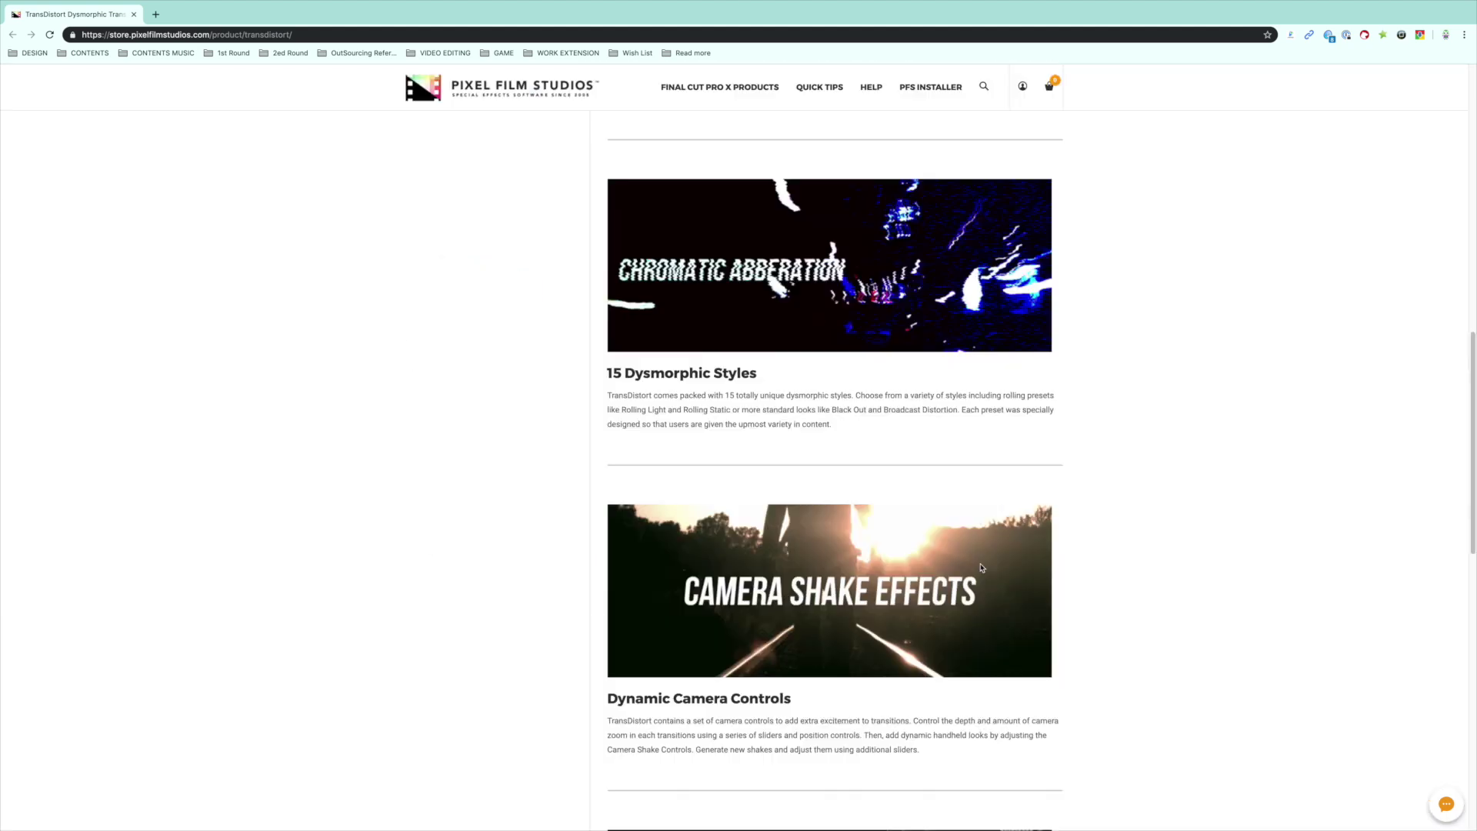
scroll(981, 568, "up", 10)
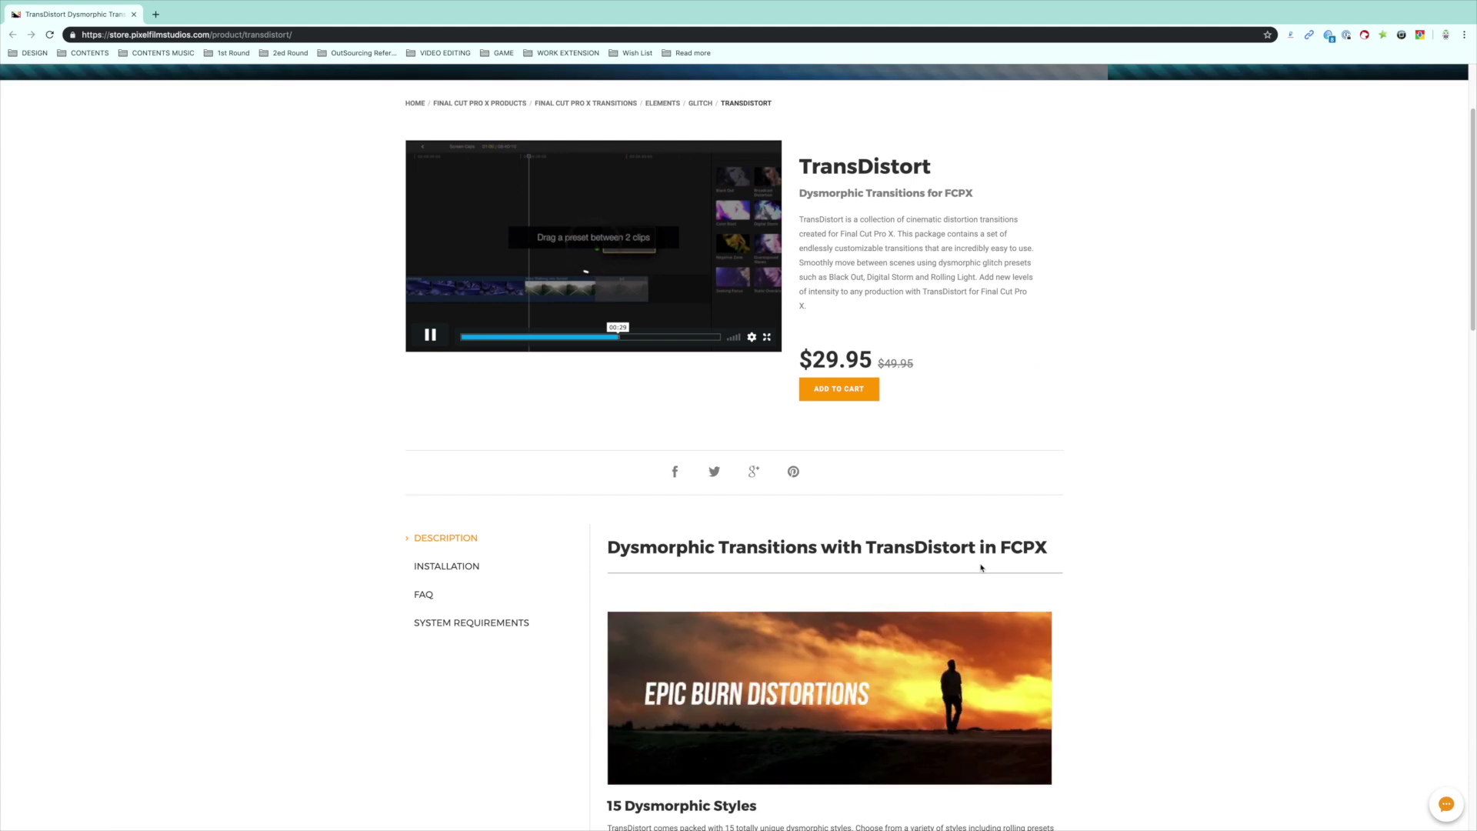
scroll(897, 537, "up", 2)
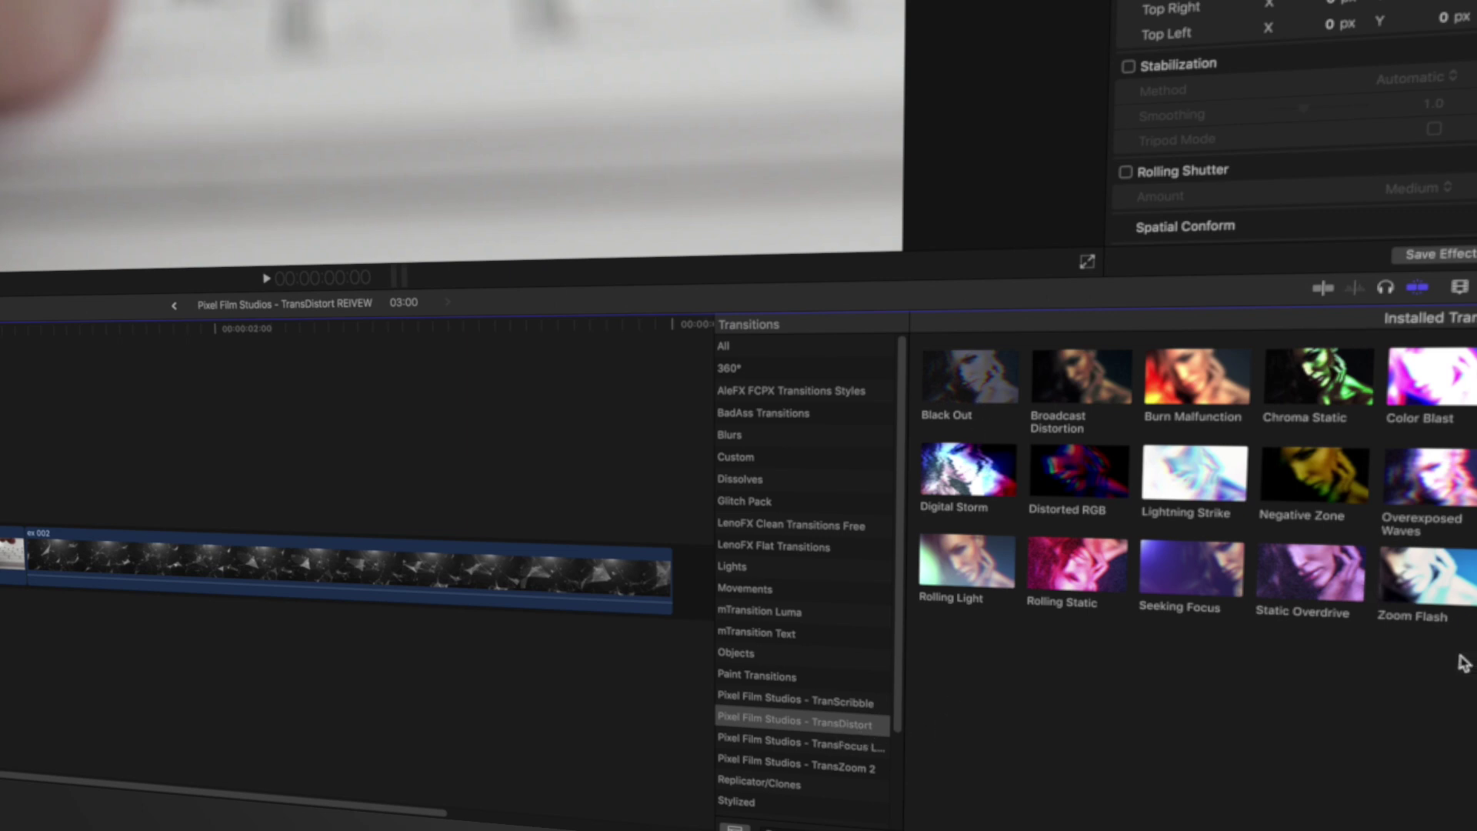
Preview the TransDistort transition presets in Final Cut Pro, including Black Out, Broadcast Distortion, Burn Malfunction, Chroma Static, Color Blast and Zoom Flash.
left_click(1000, 392)
left_click(1080, 396)
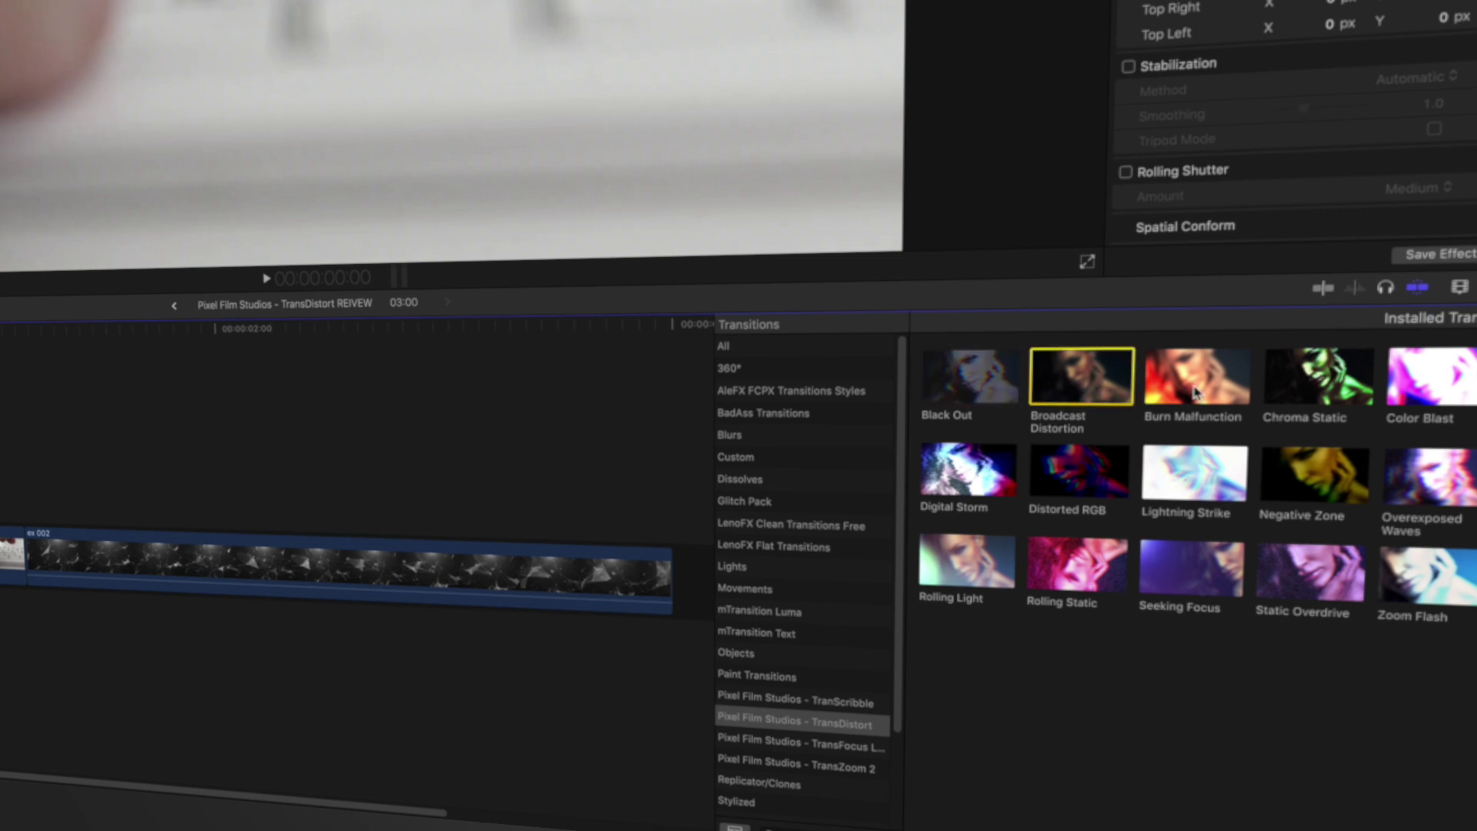
left_click(1197, 392)
left_click(1317, 381)
left_click(1423, 385)
left_click(963, 371)
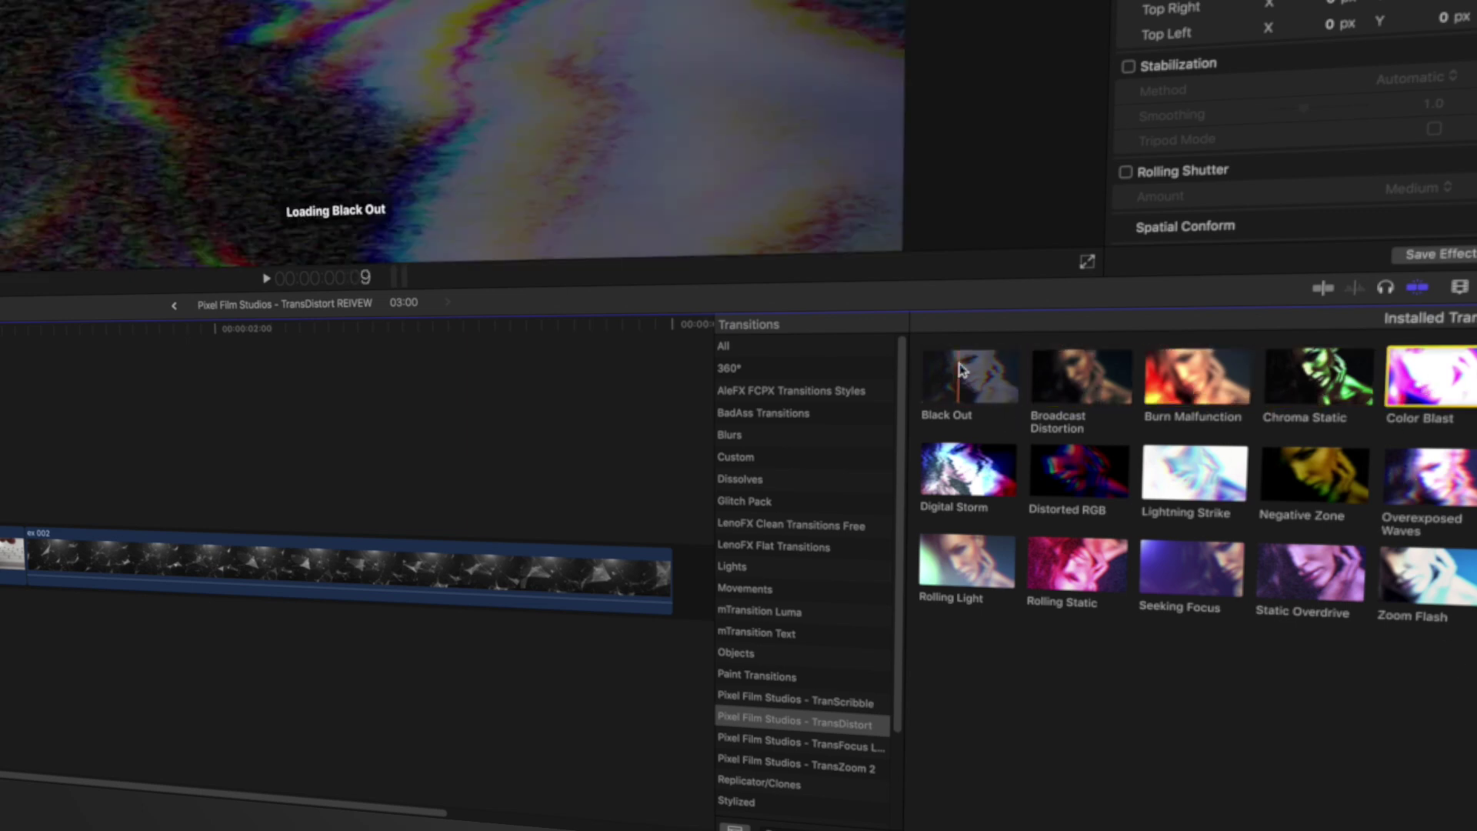
left_click(1466, 592)
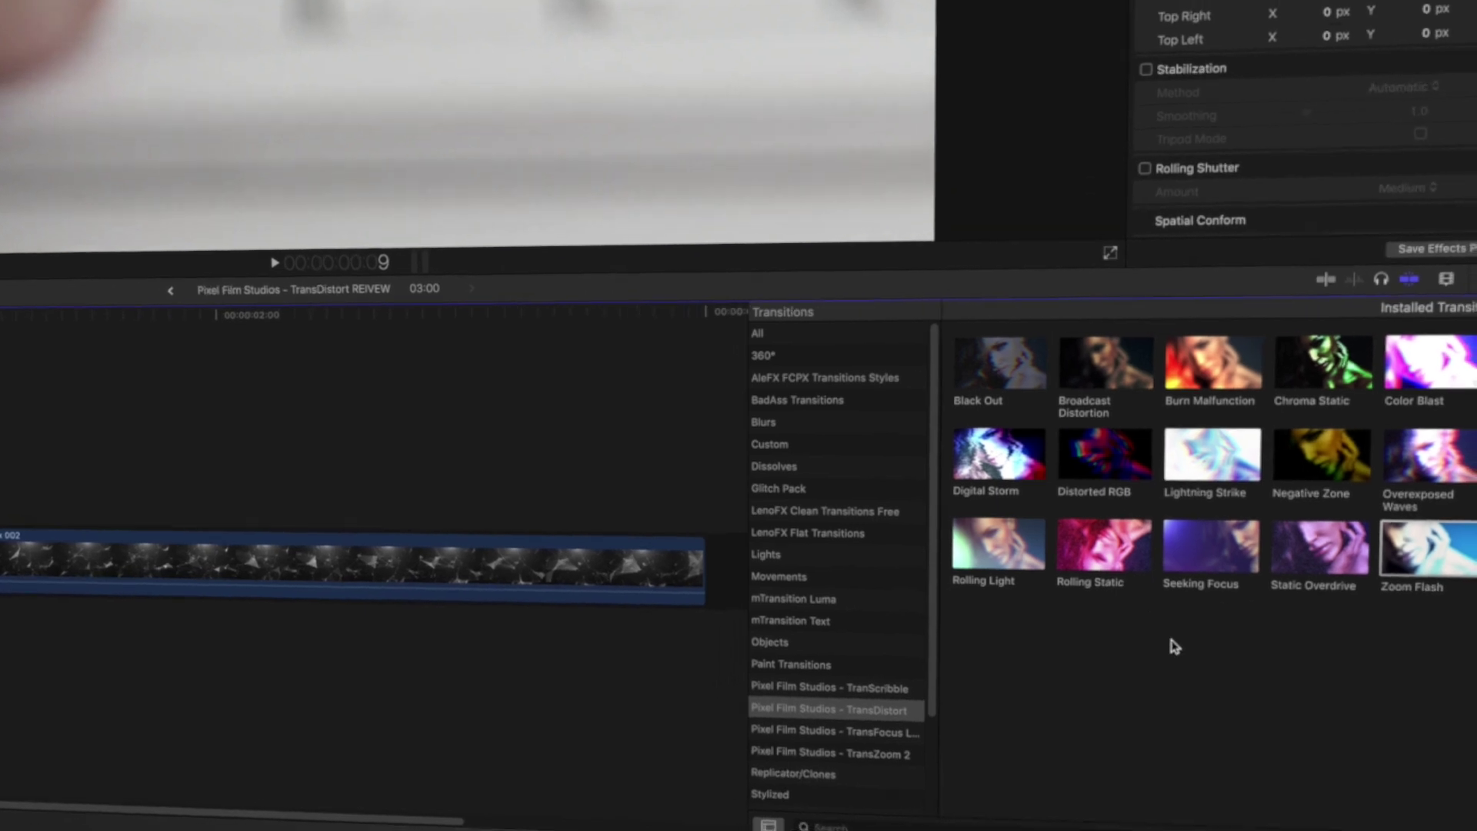
Apply the Black Out transition between the two clips and show its settings with the playhead at 1:03.
left_click(980, 378)
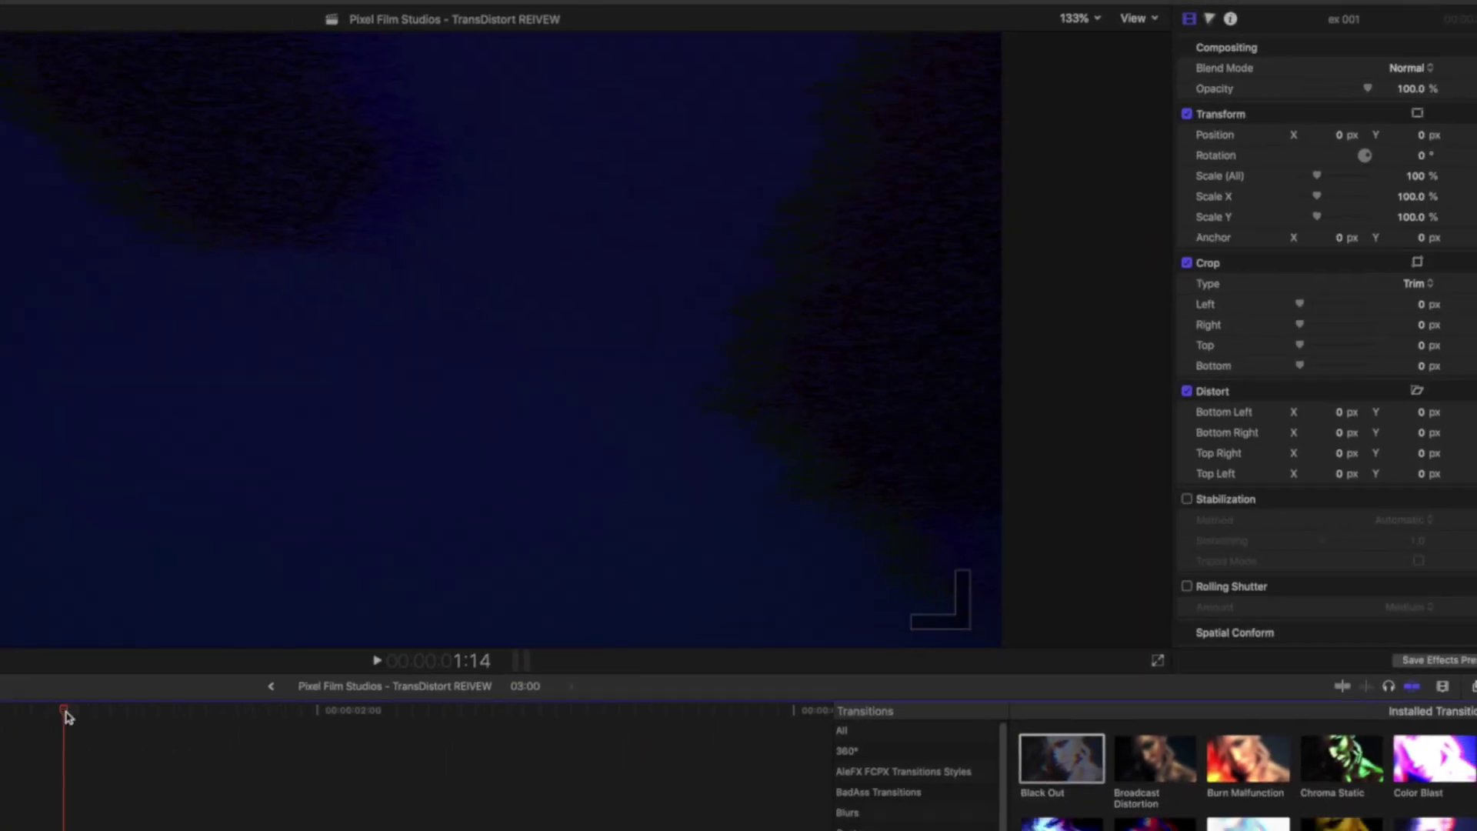
left_click(434, 774)
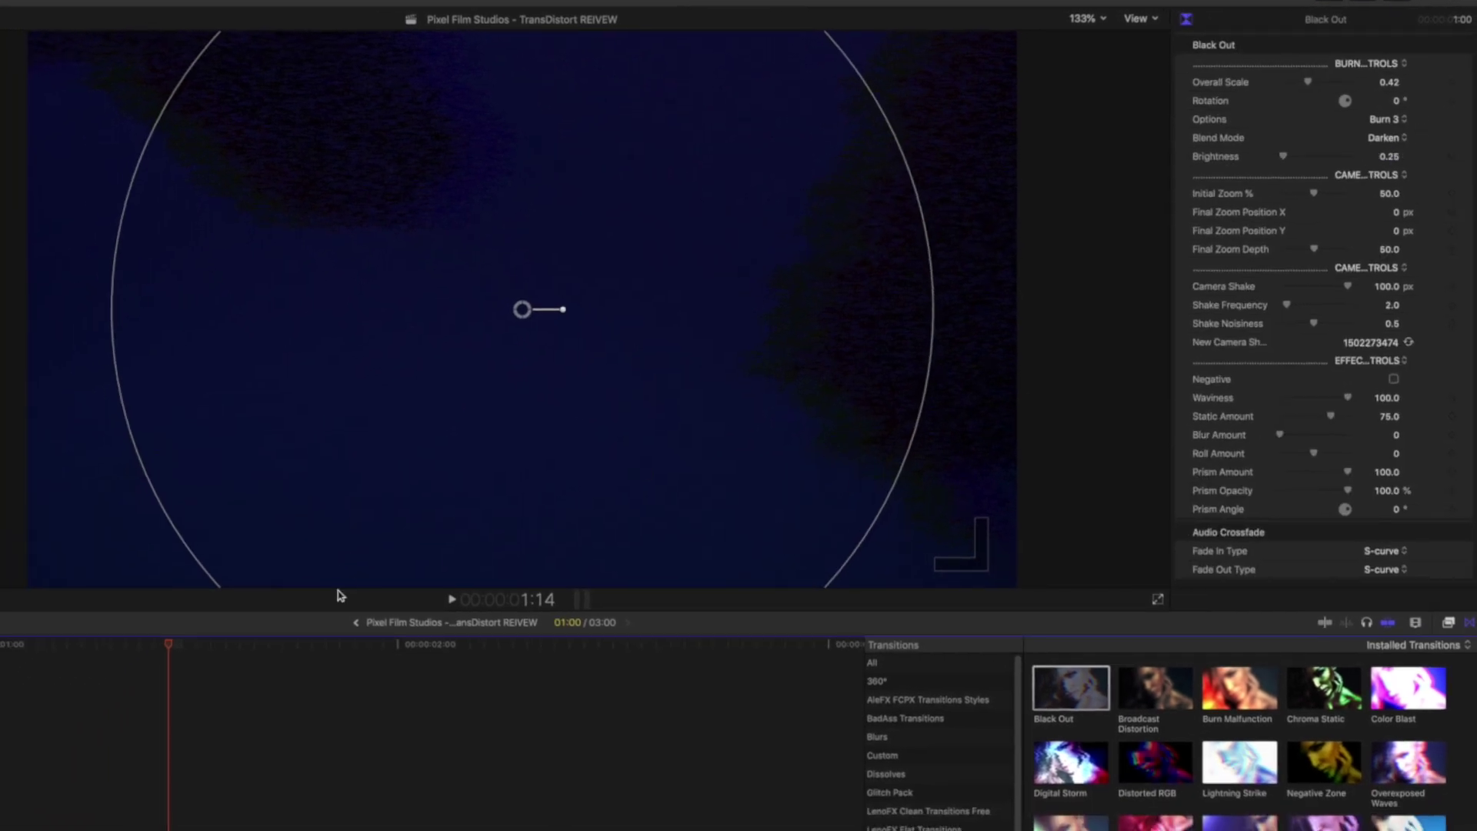
left_click(17, 666)
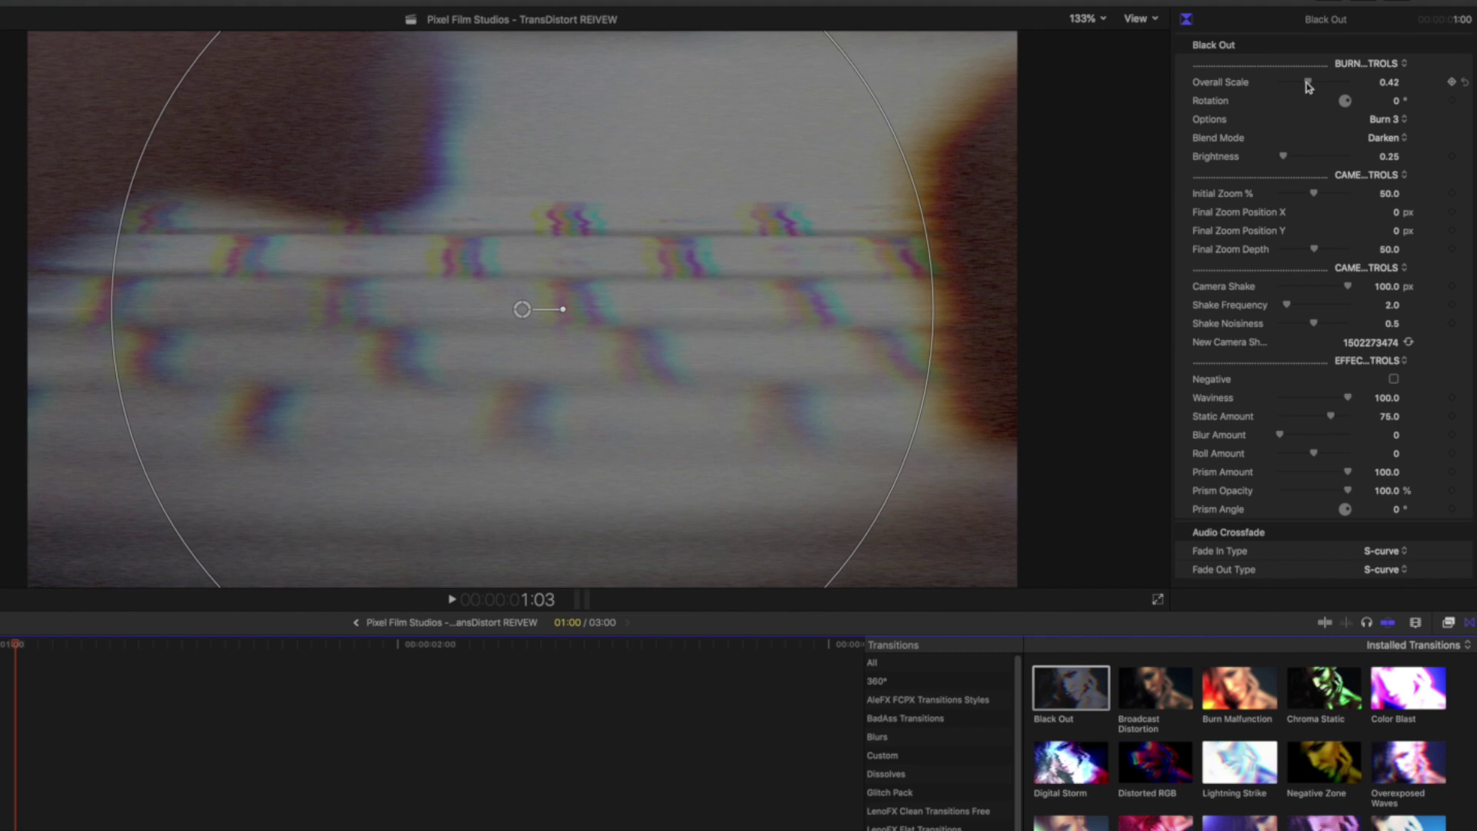
Adjust the Black Out transition's Overall Scale, trying 0.3, 0.25 and 0.79 before settling on 0.41, and scrub to 1:17.
left_click_drag(1307, 86, 1299, 87)
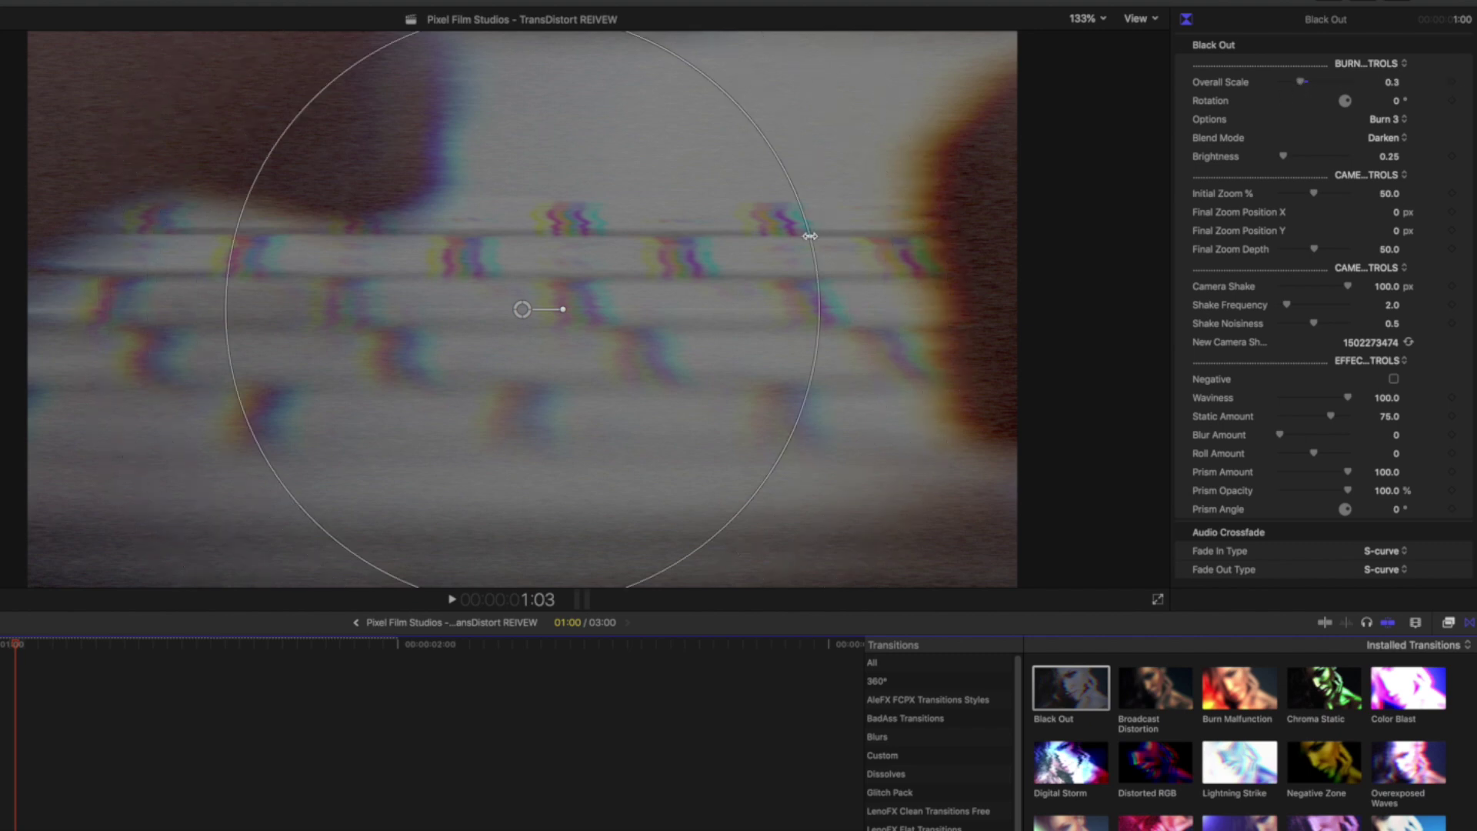
left_click_drag(810, 237, 763, 240)
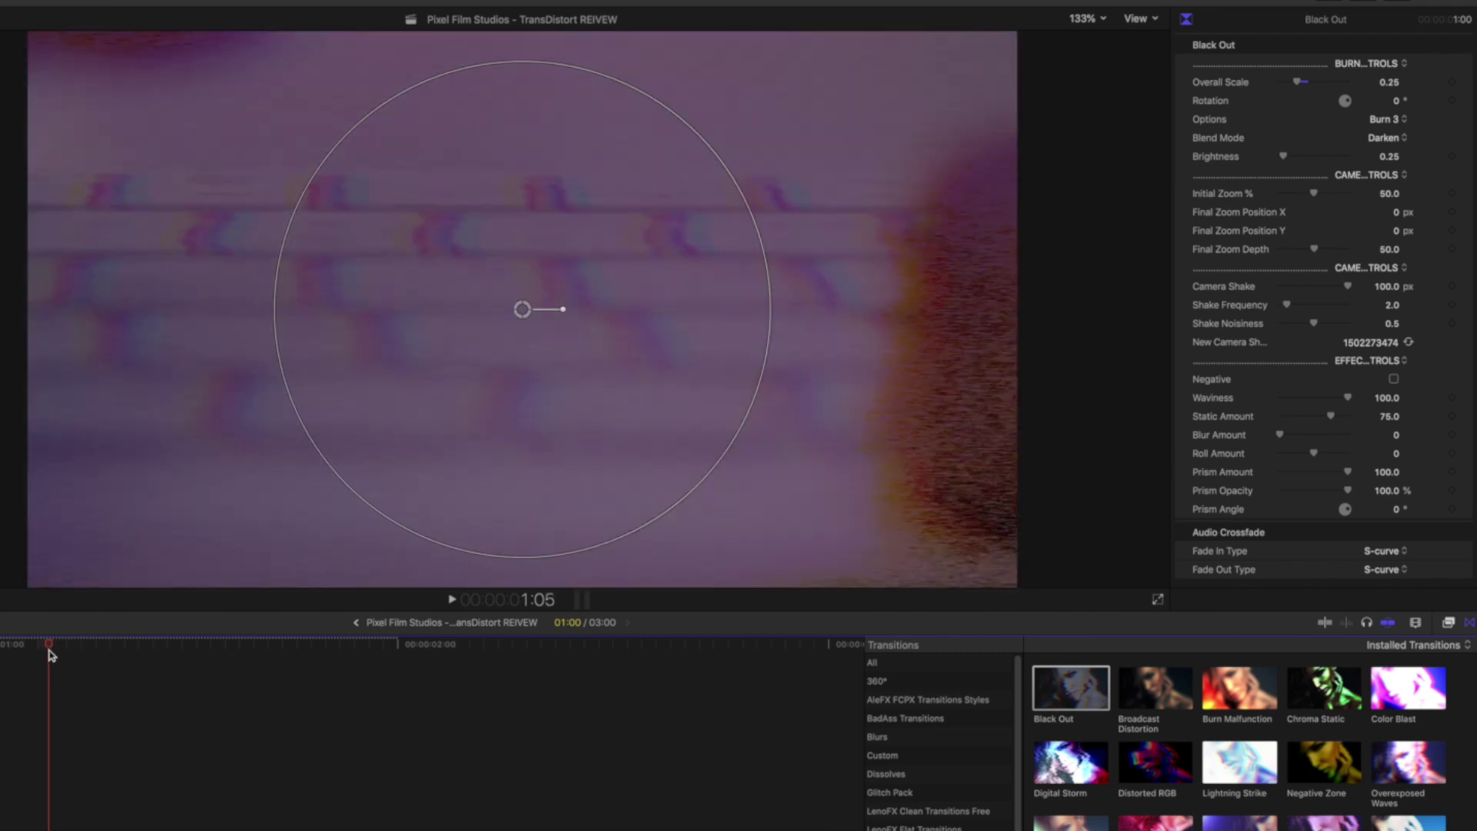
left_click_drag(1297, 86, 1324, 85)
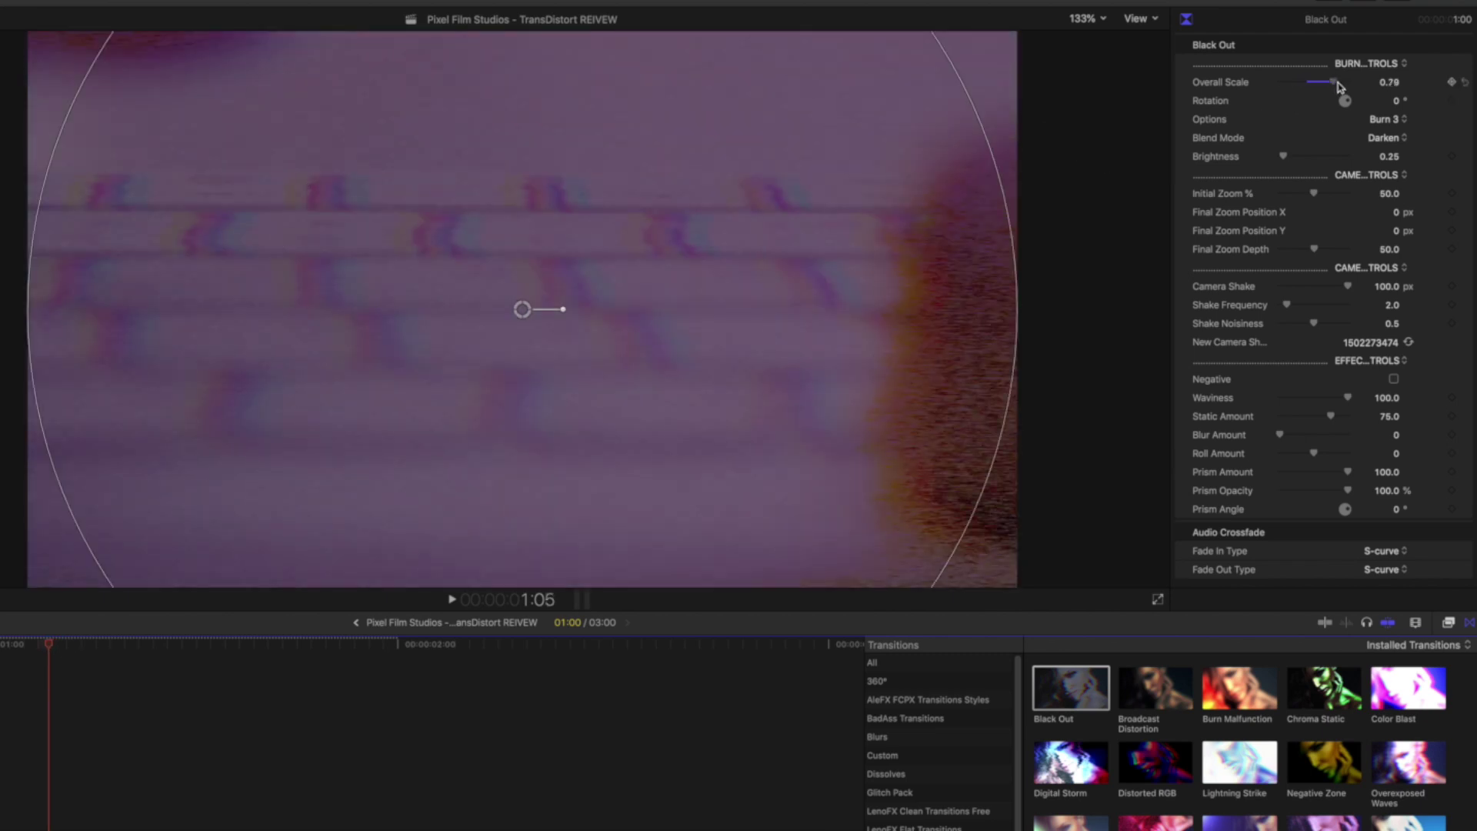
left_click_drag(50, 645, 211, 653)
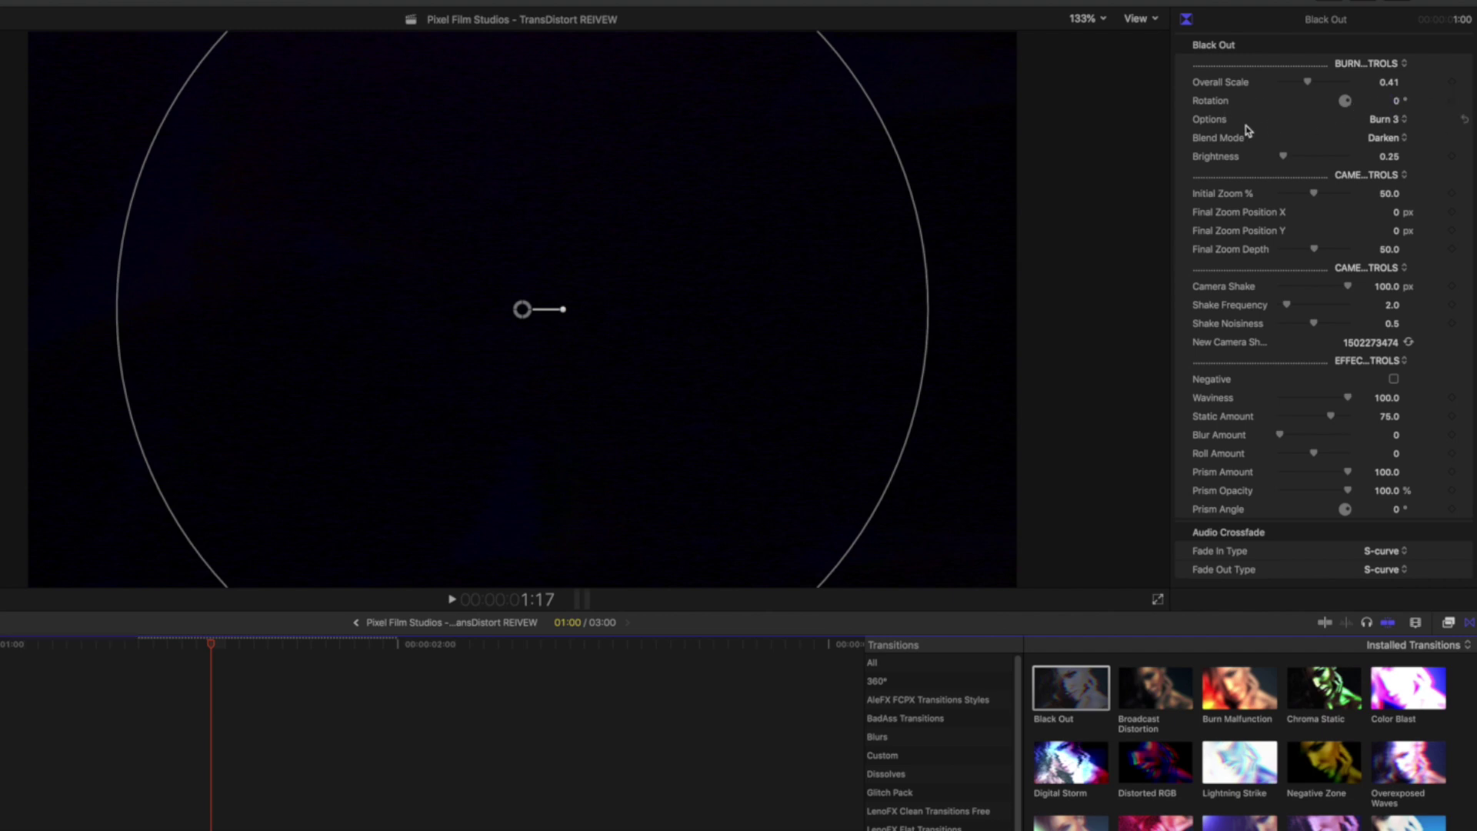
Compare None and Burn 7 for the Black Out transition's burn Options, leaving the setting at None.
left_click(1412, 127)
left_click(1401, 83)
left_click(1394, 125)
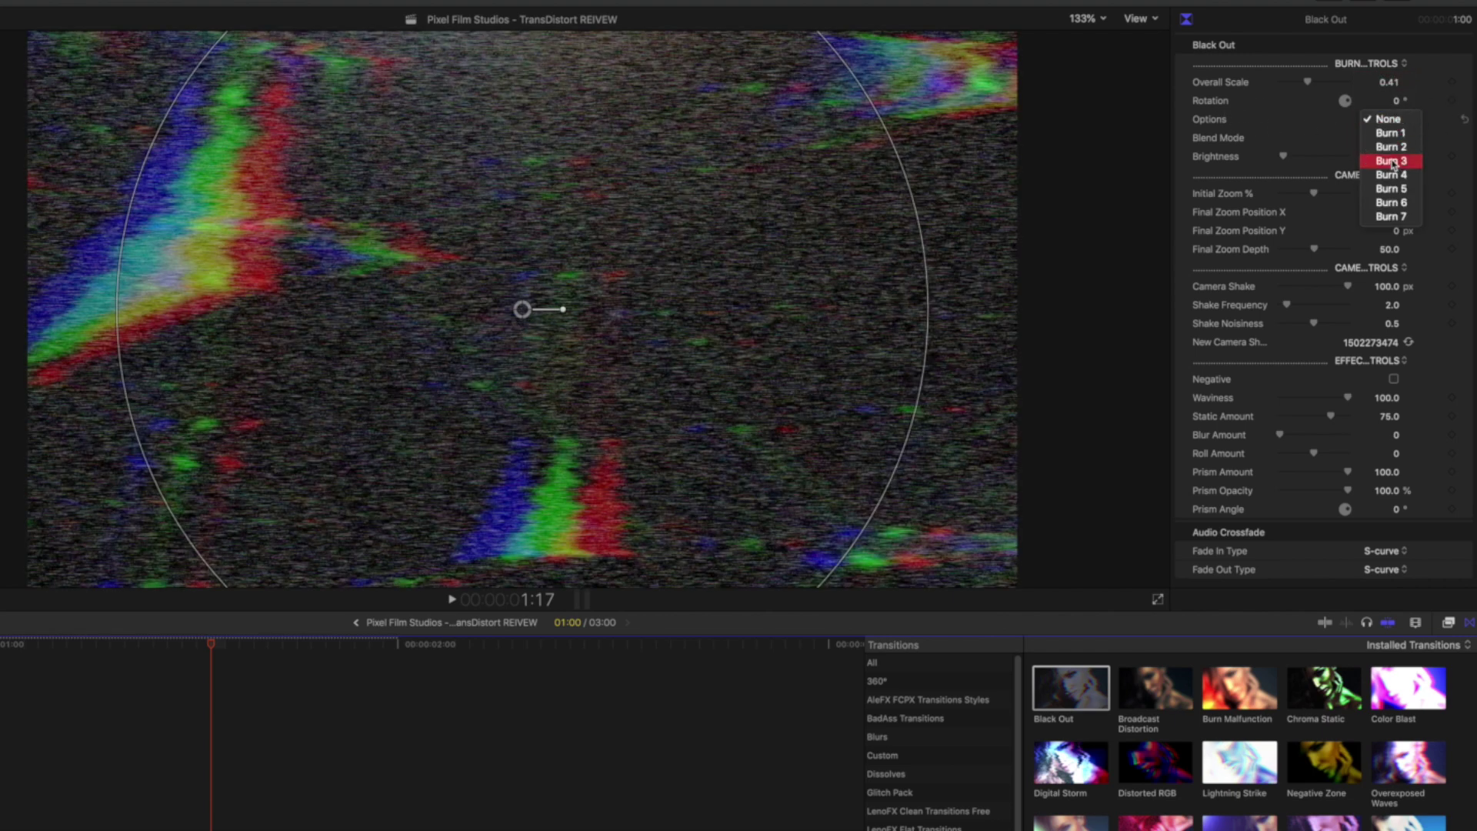
left_click(1392, 217)
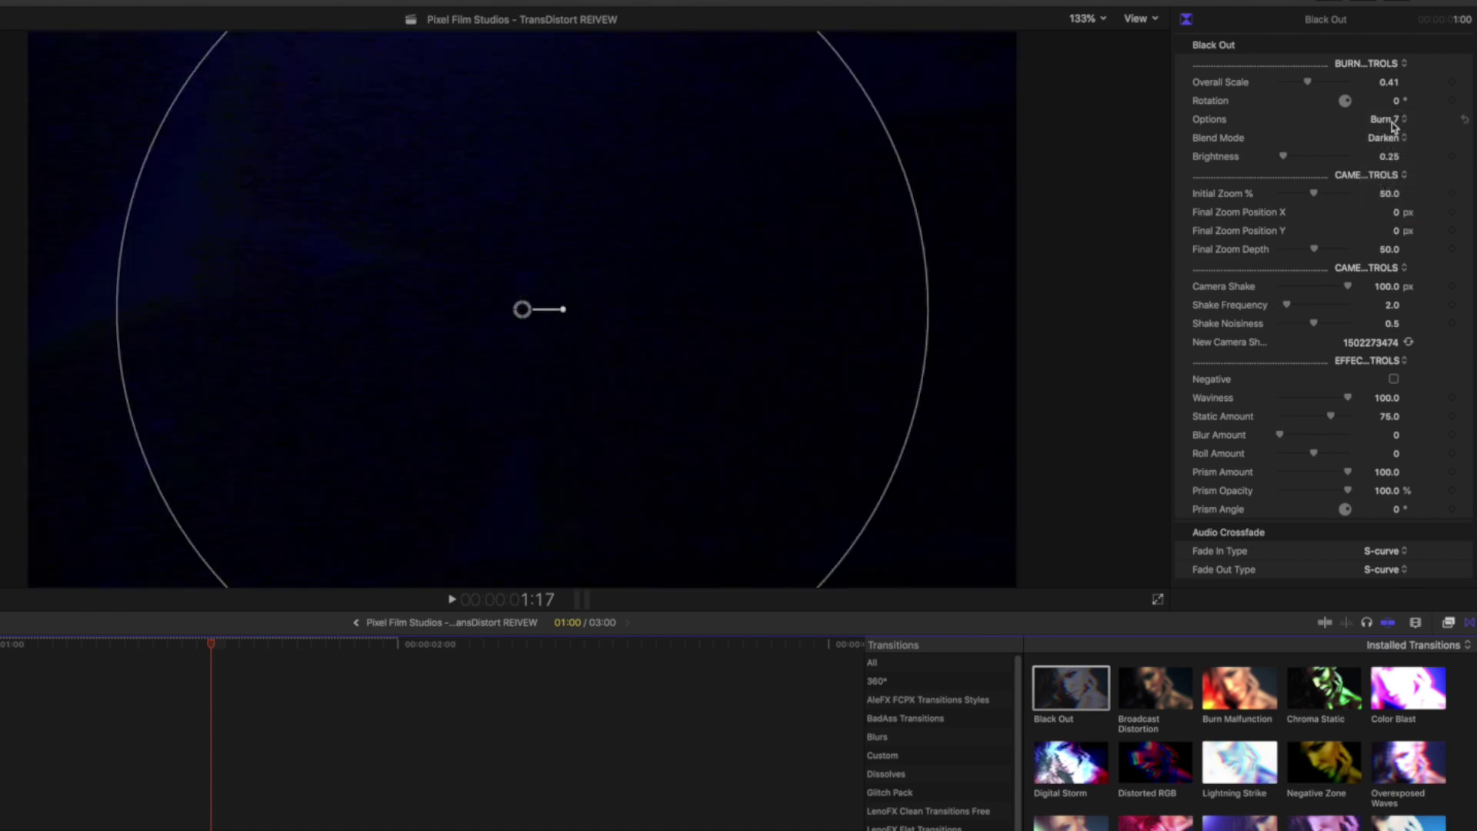
left_click(1394, 125)
left_click(1385, 21)
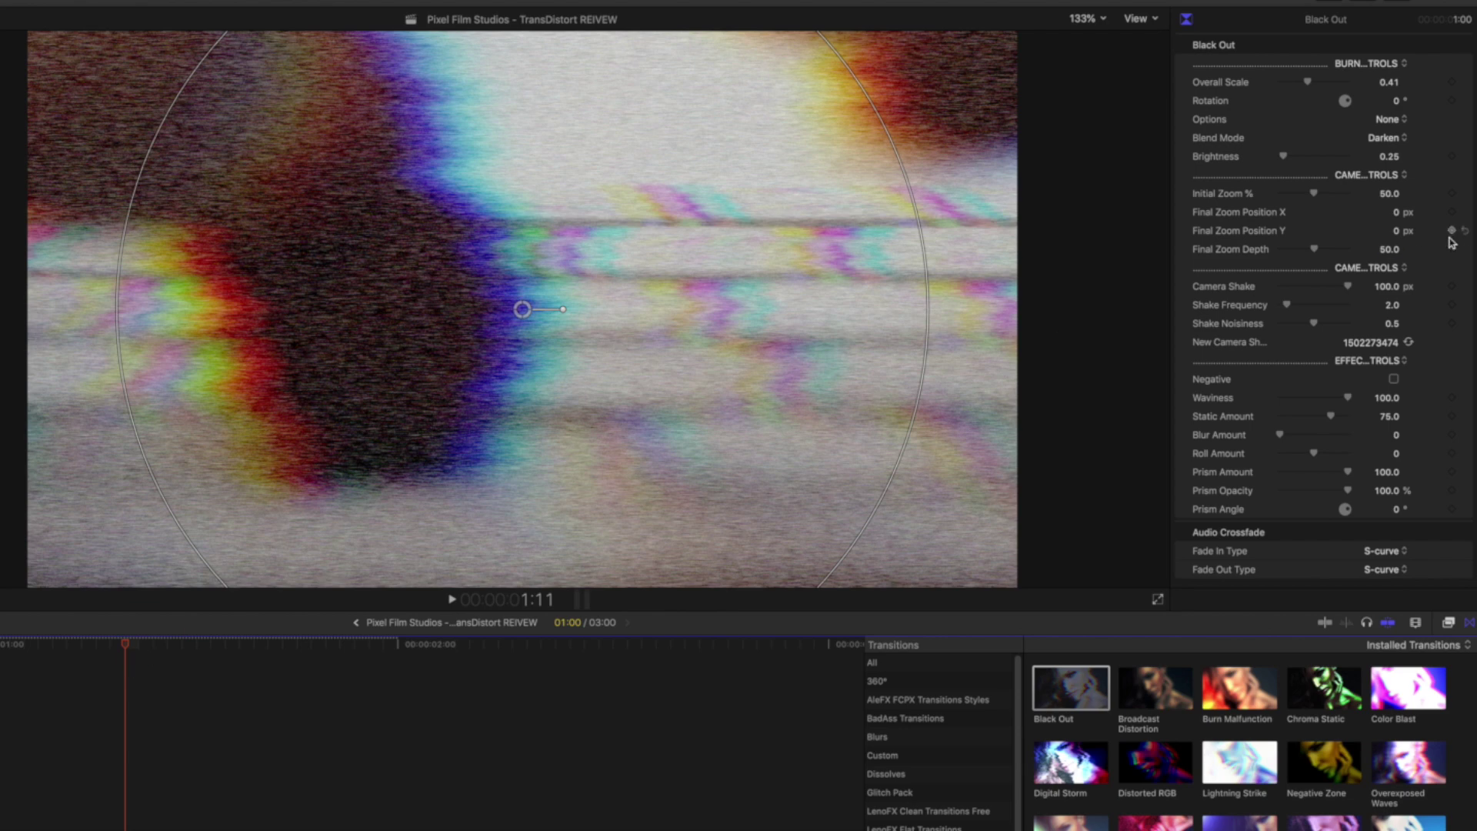
Try the Normal blend mode for the Black Out burn, set it to Screen, and scrub back to 1:13.
left_click(1397, 142)
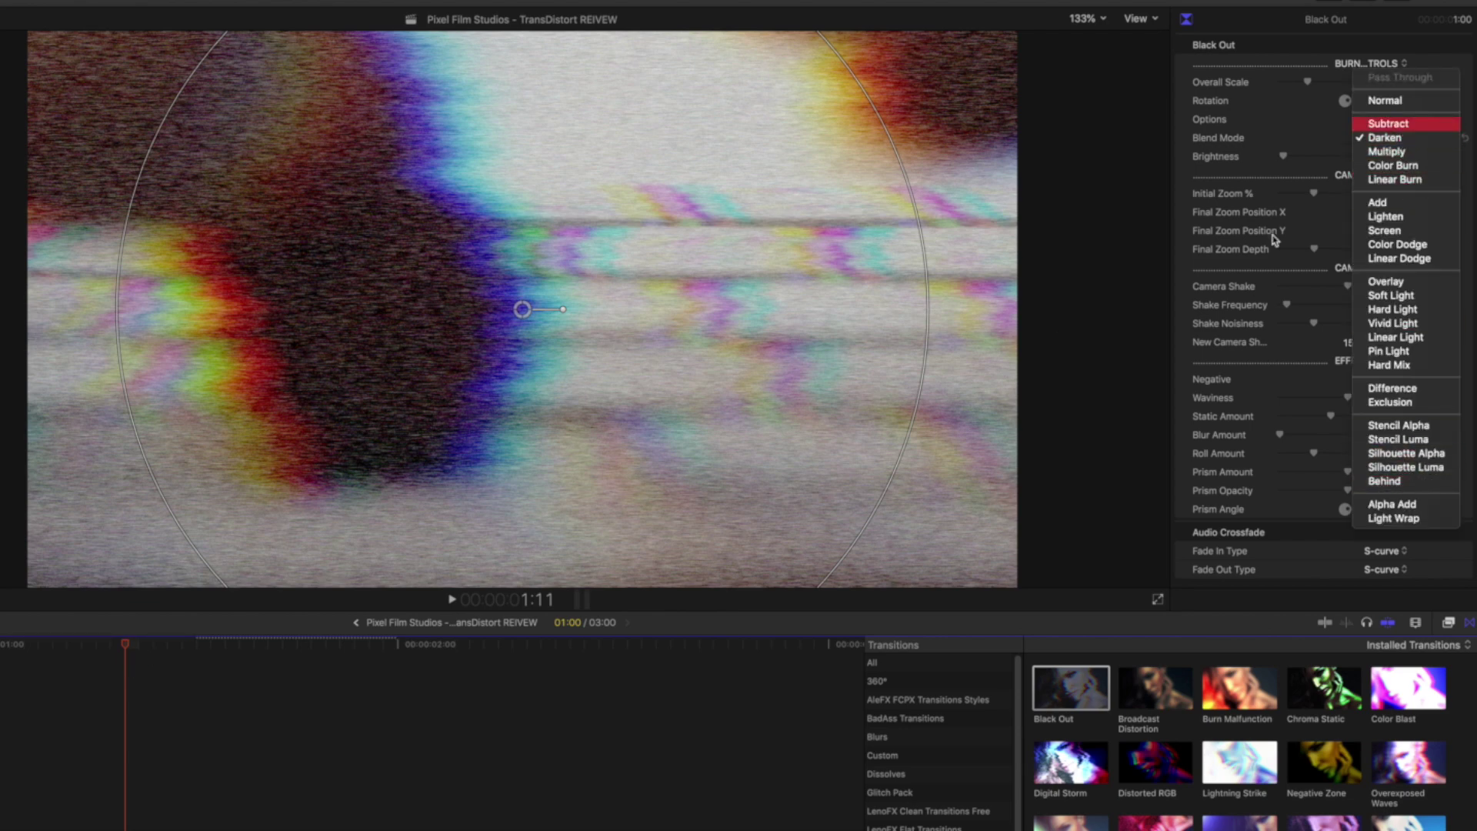
left_click(1396, 124)
left_click(1389, 146)
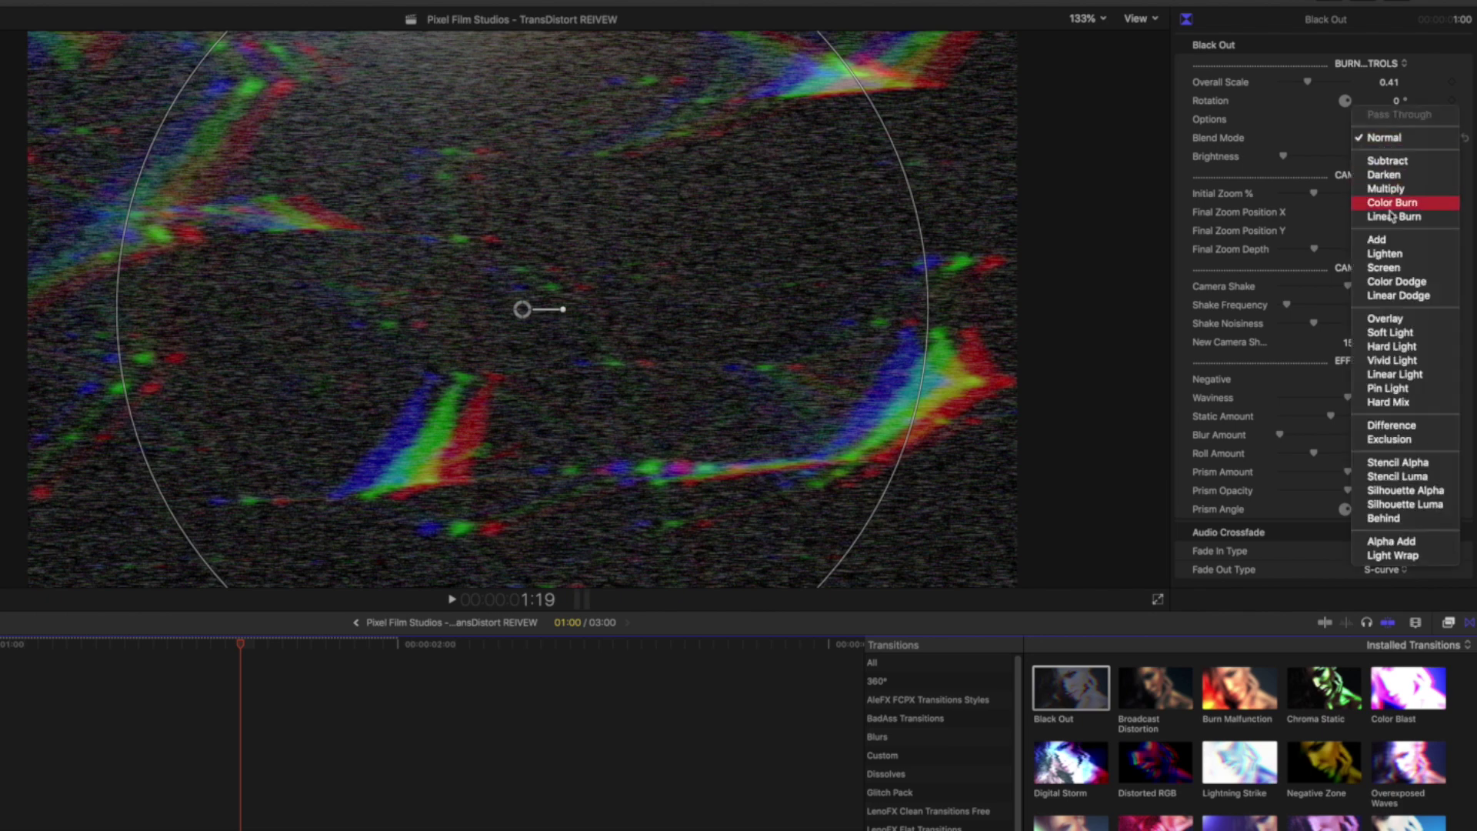
left_click(1388, 269)
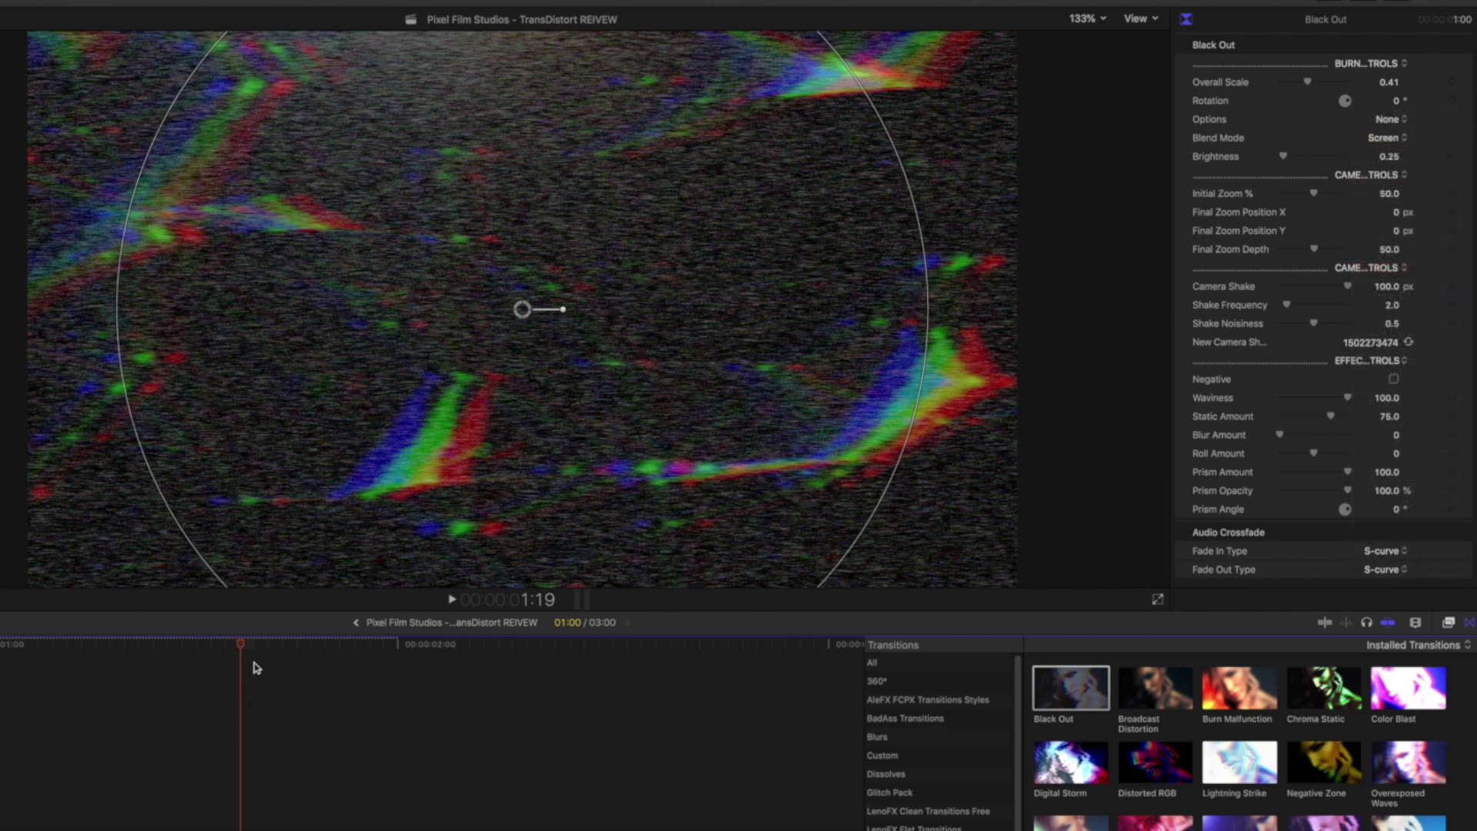
left_click_drag(257, 668, 154, 666)
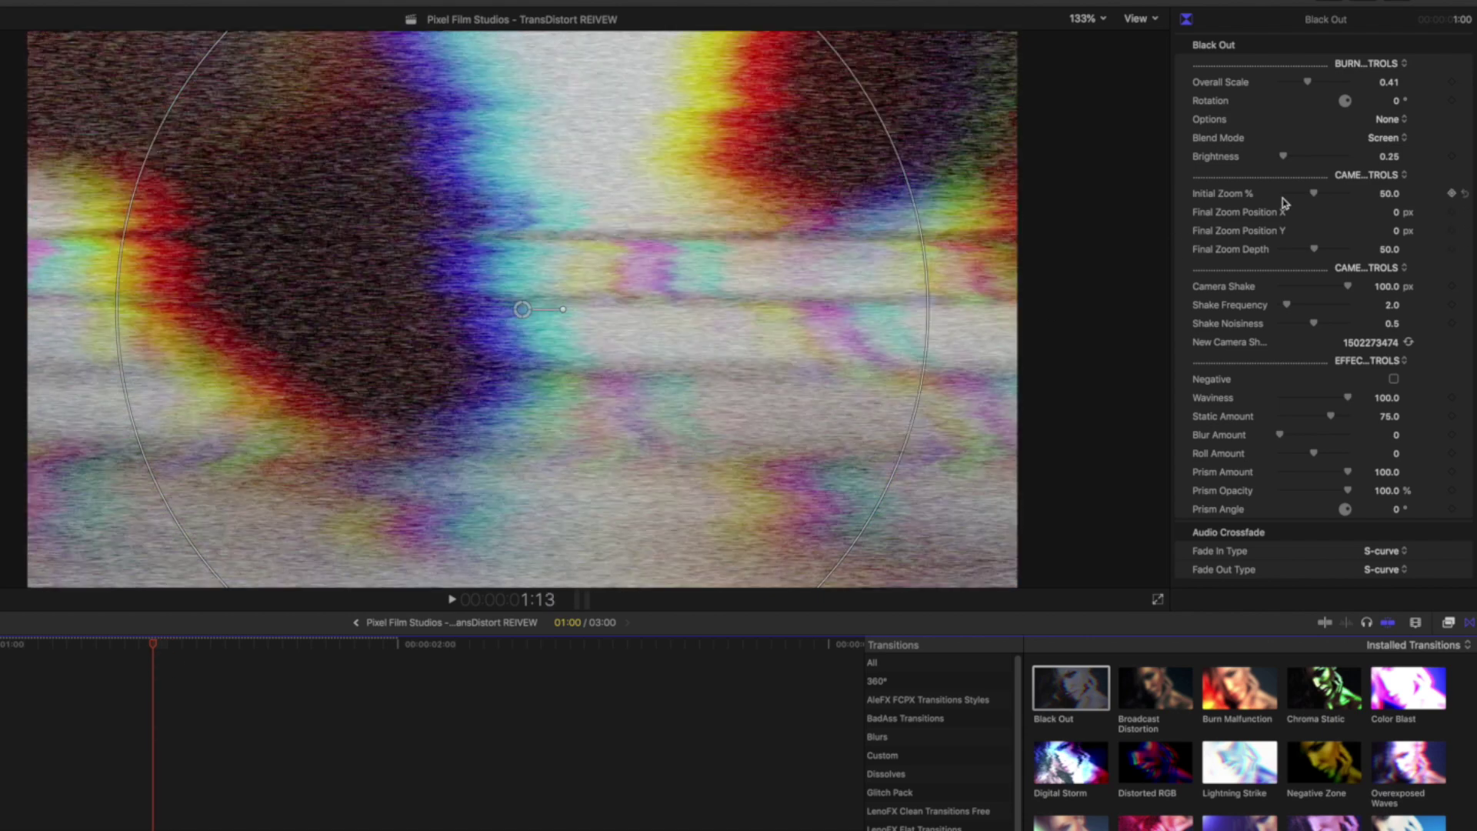
Set the camera controls to Initial Zoom 80.37, Final Zoom X 1 px, Y 30 px, Depth 16.18, Shake 72 px, Frequency 8 and Noisiness 0.03.
left_click_drag(1313, 193, 1335, 197)
left_click(1385, 211)
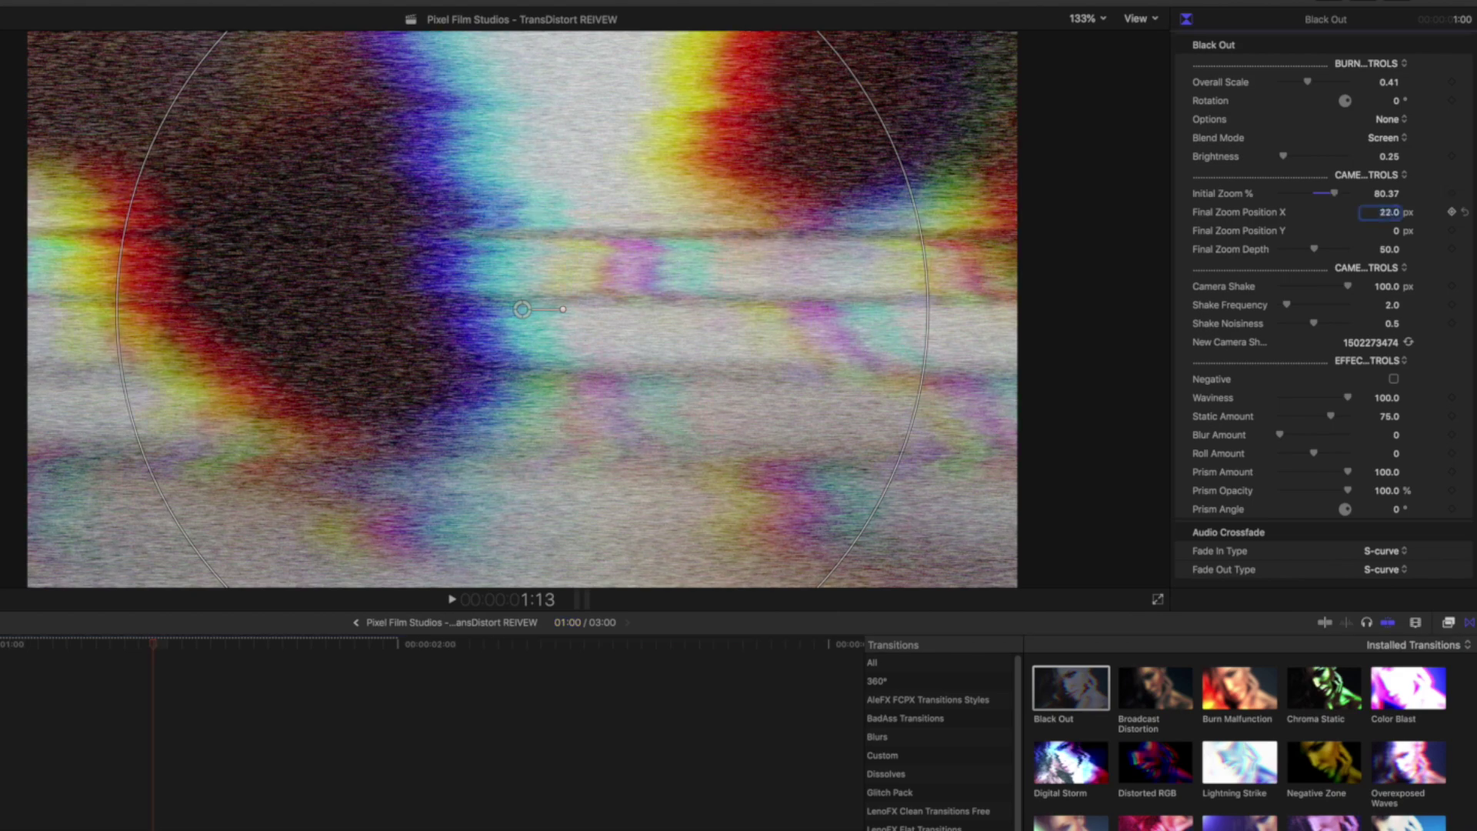
type("30")
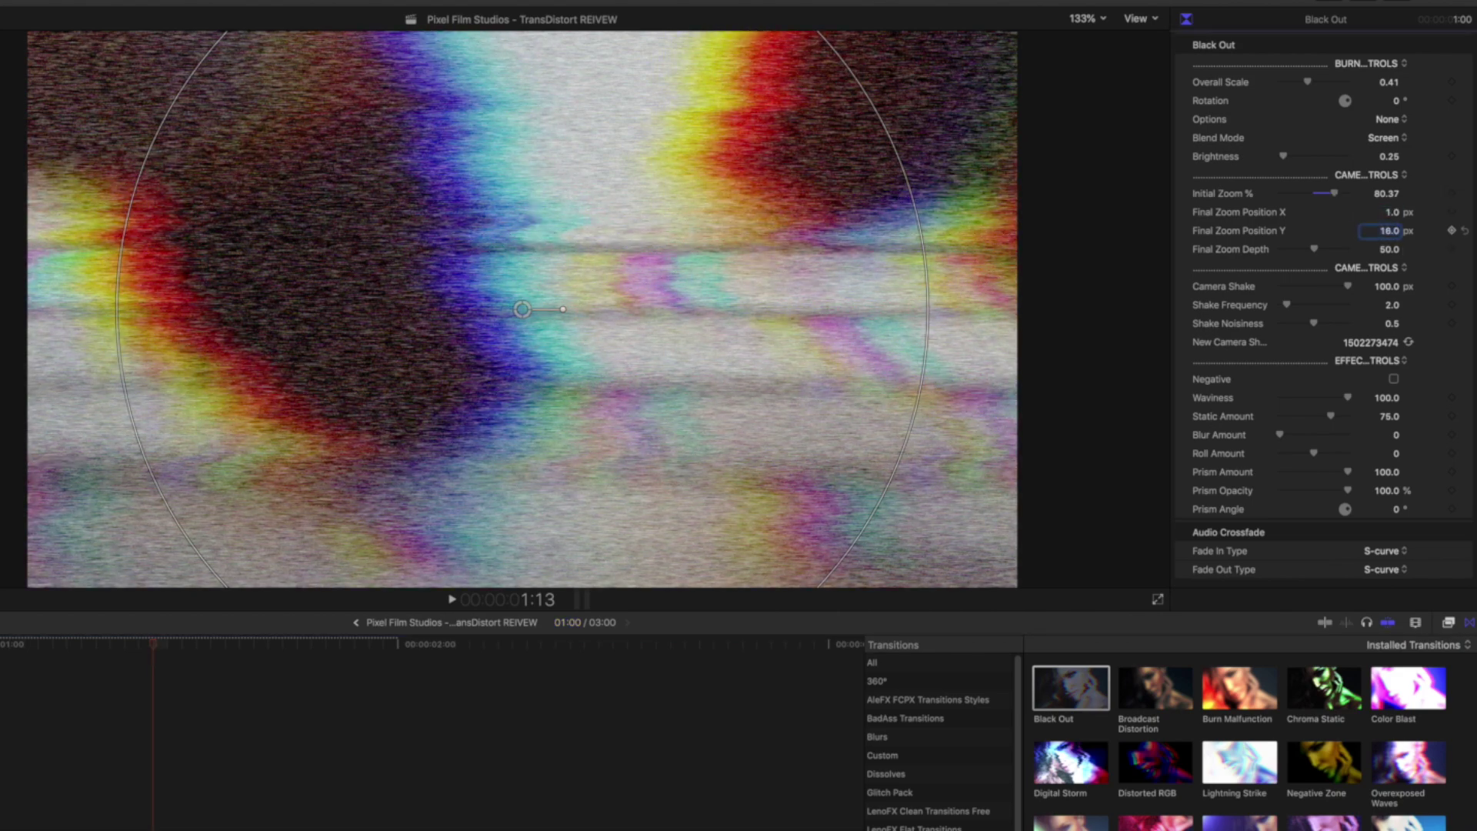
key("Return")
left_click_drag(1316, 251, 1308, 346)
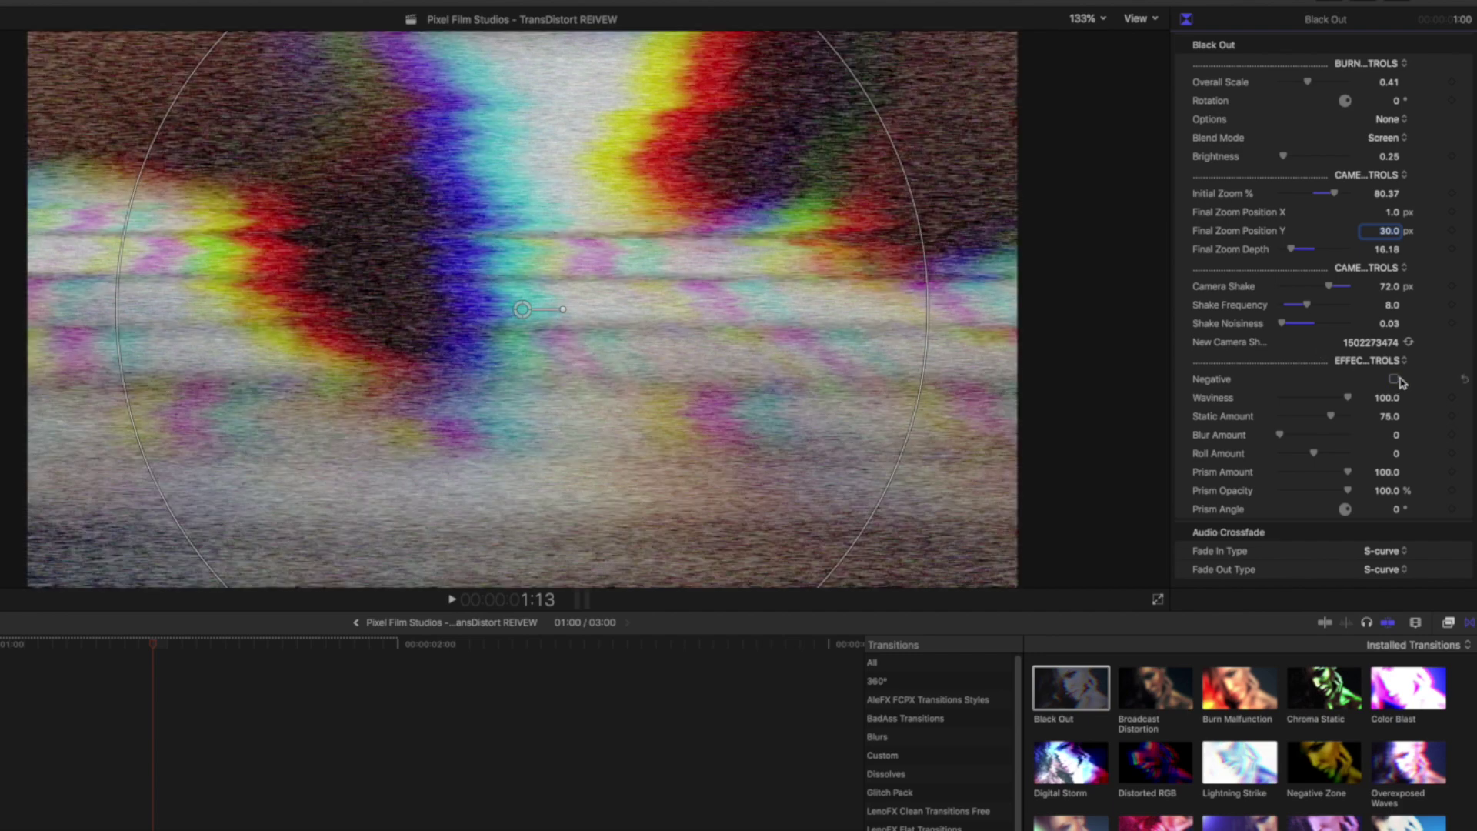
Try the Negative effect and leave it off, with Static Amount at 0 and Roll Amount at 16.24 for the Black Out transition.
left_click(1393, 379)
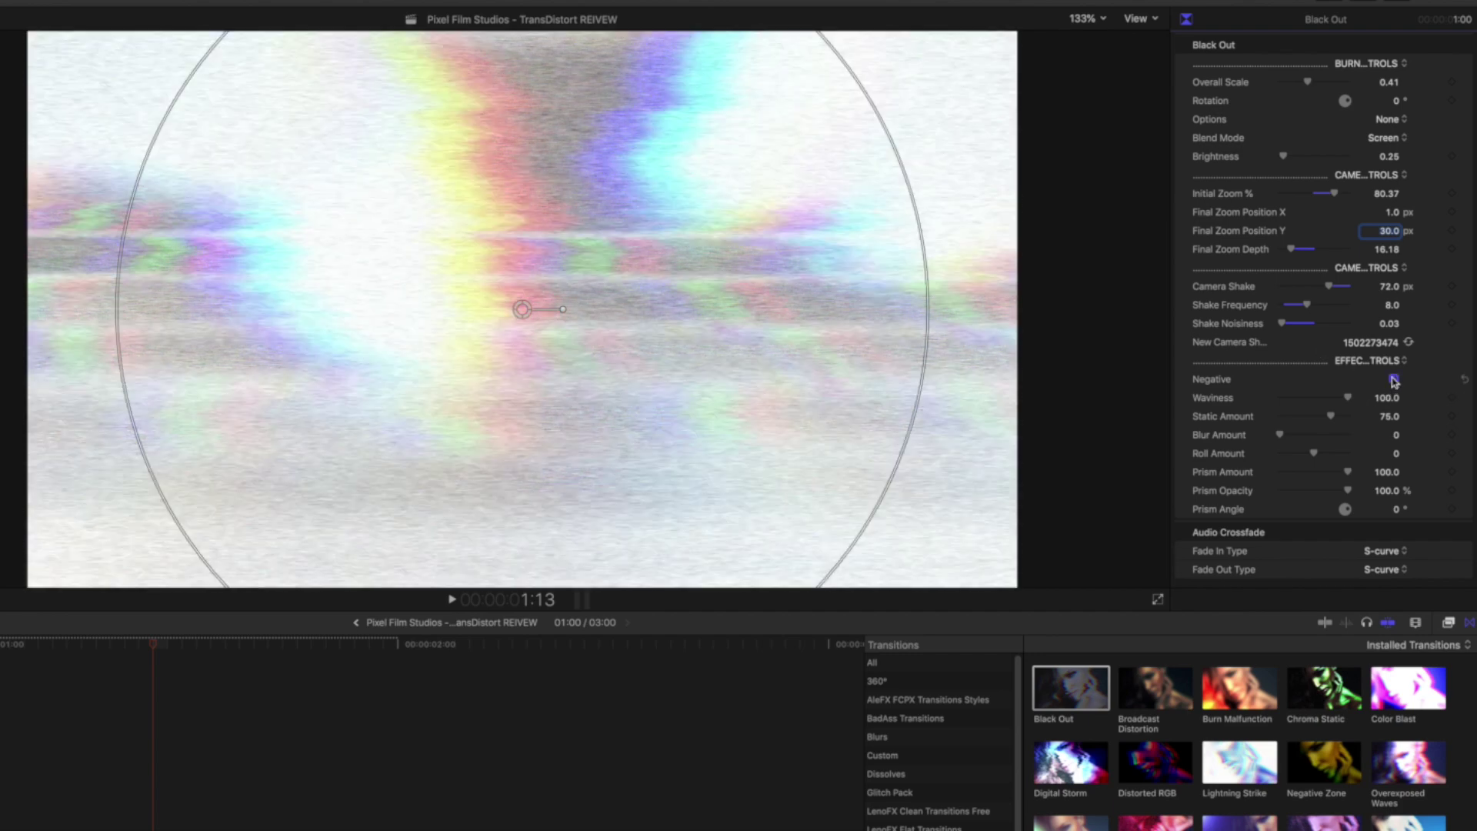
left_click(1393, 379)
left_click_drag(1339, 418, 1243, 419)
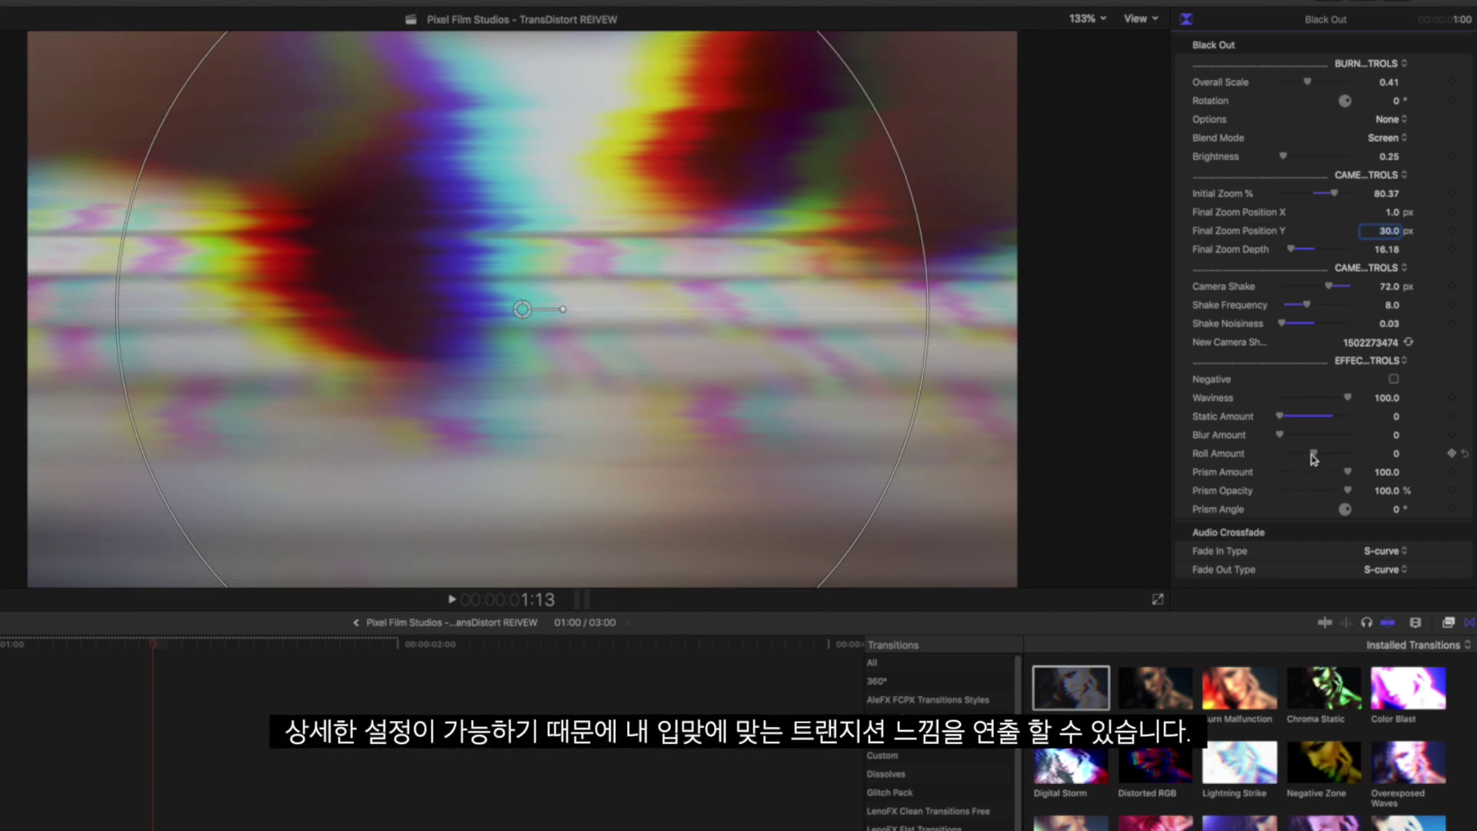
left_click_drag(1313, 454, 1319, 457)
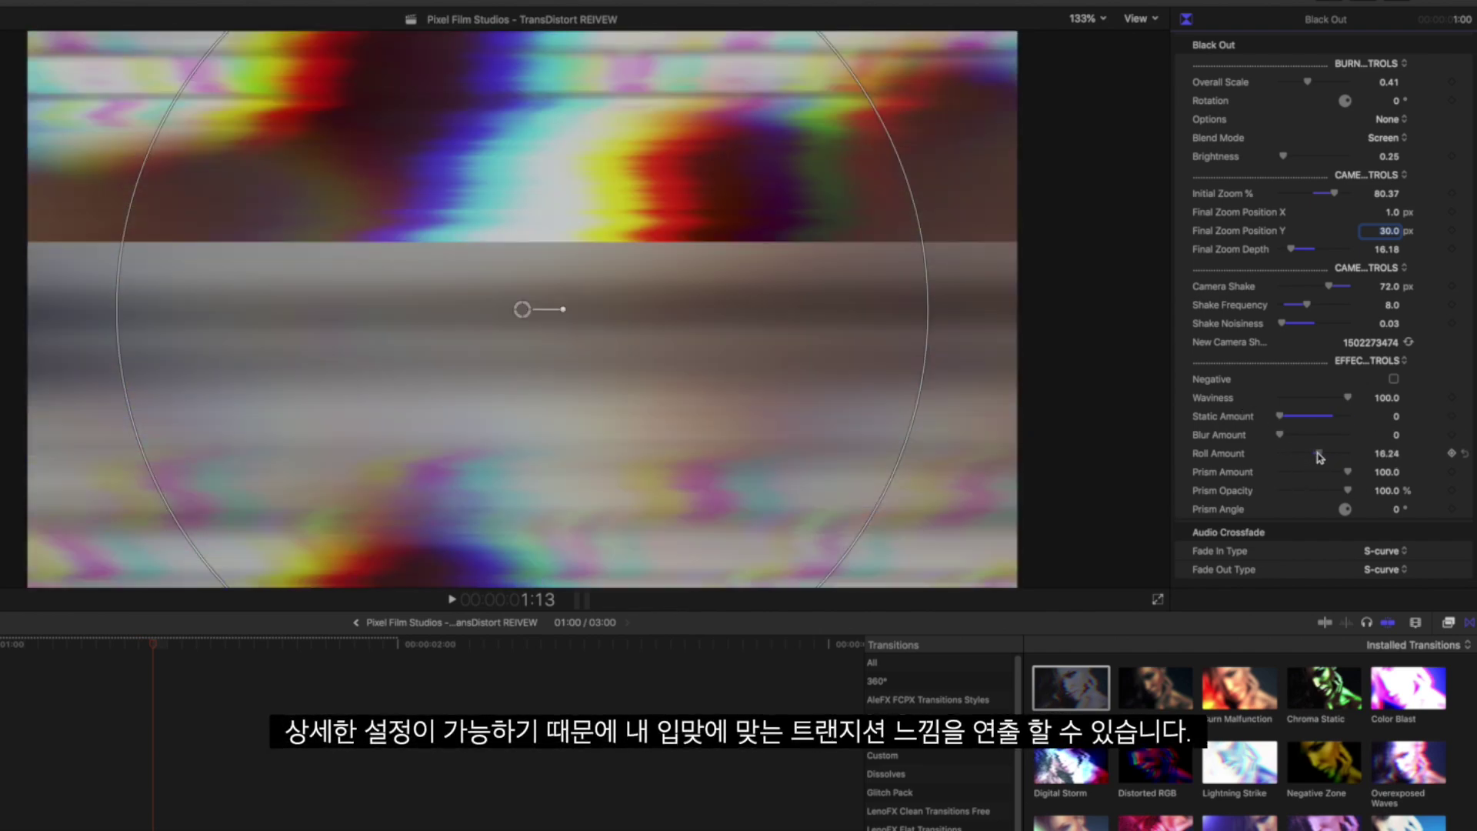
Play the customized Black Out transition from the first clip into the second, and return to 1:15.
key("space")
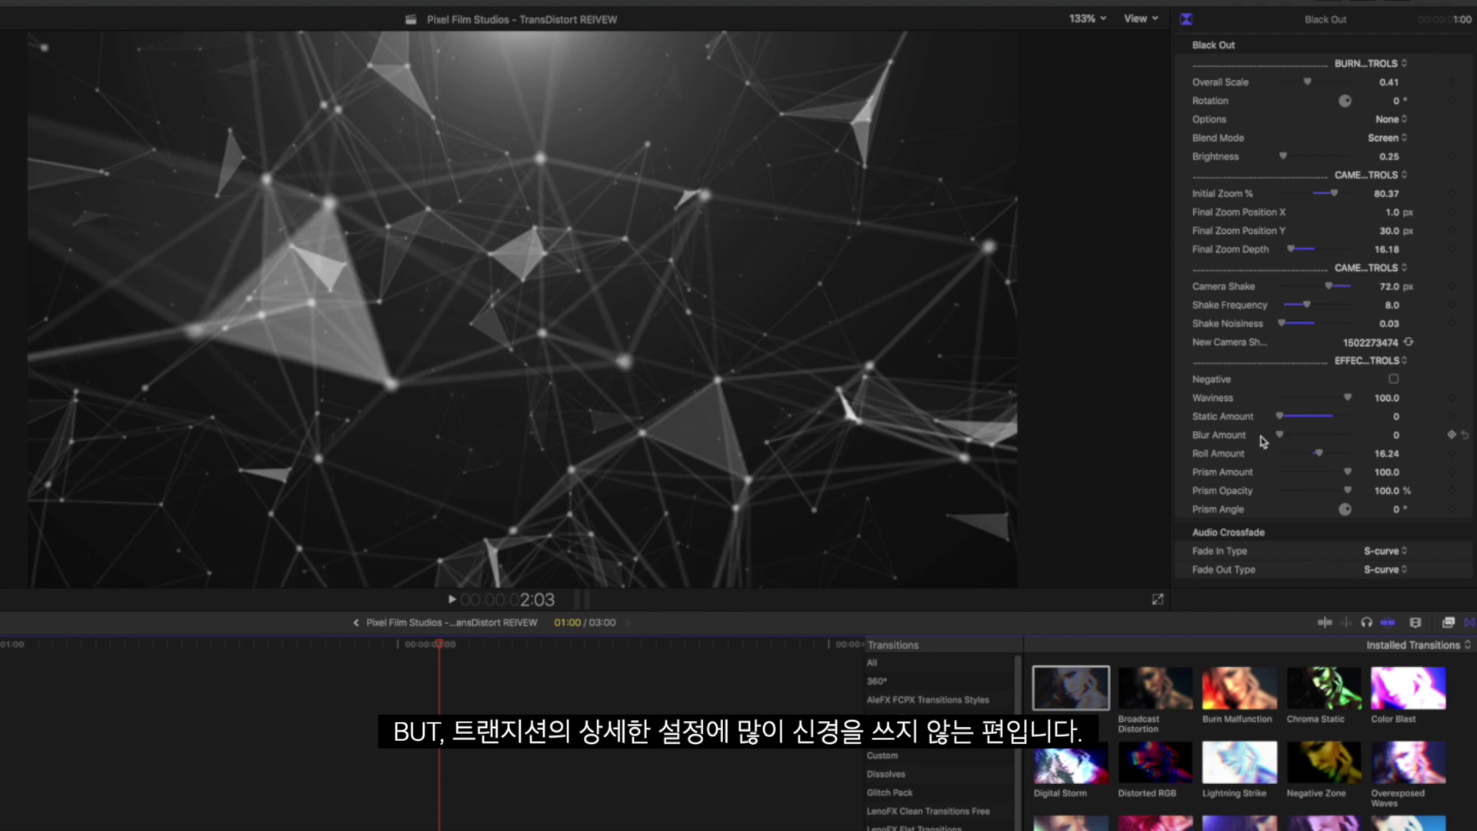
left_click(119, 677)
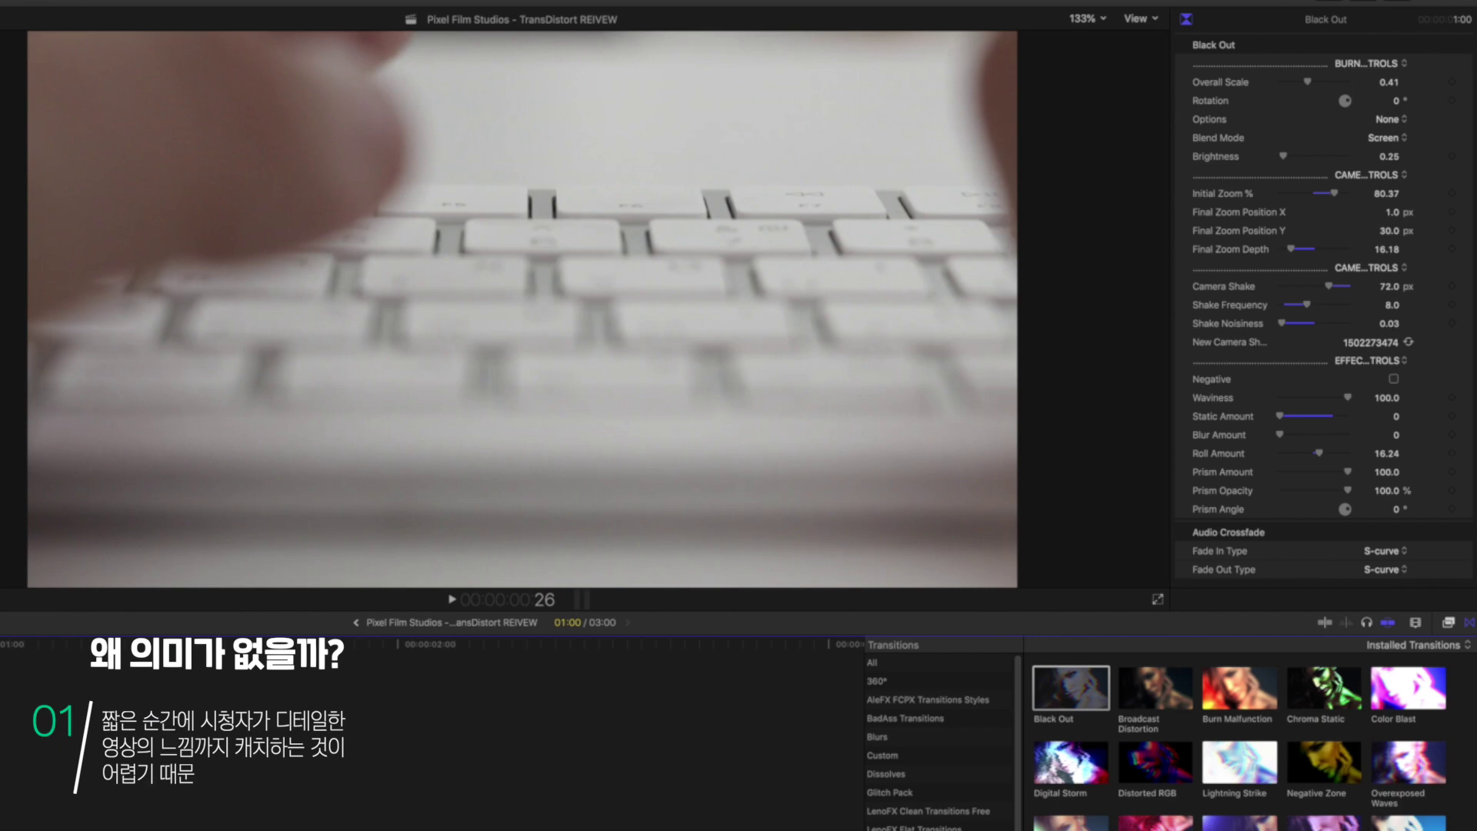
key("space")
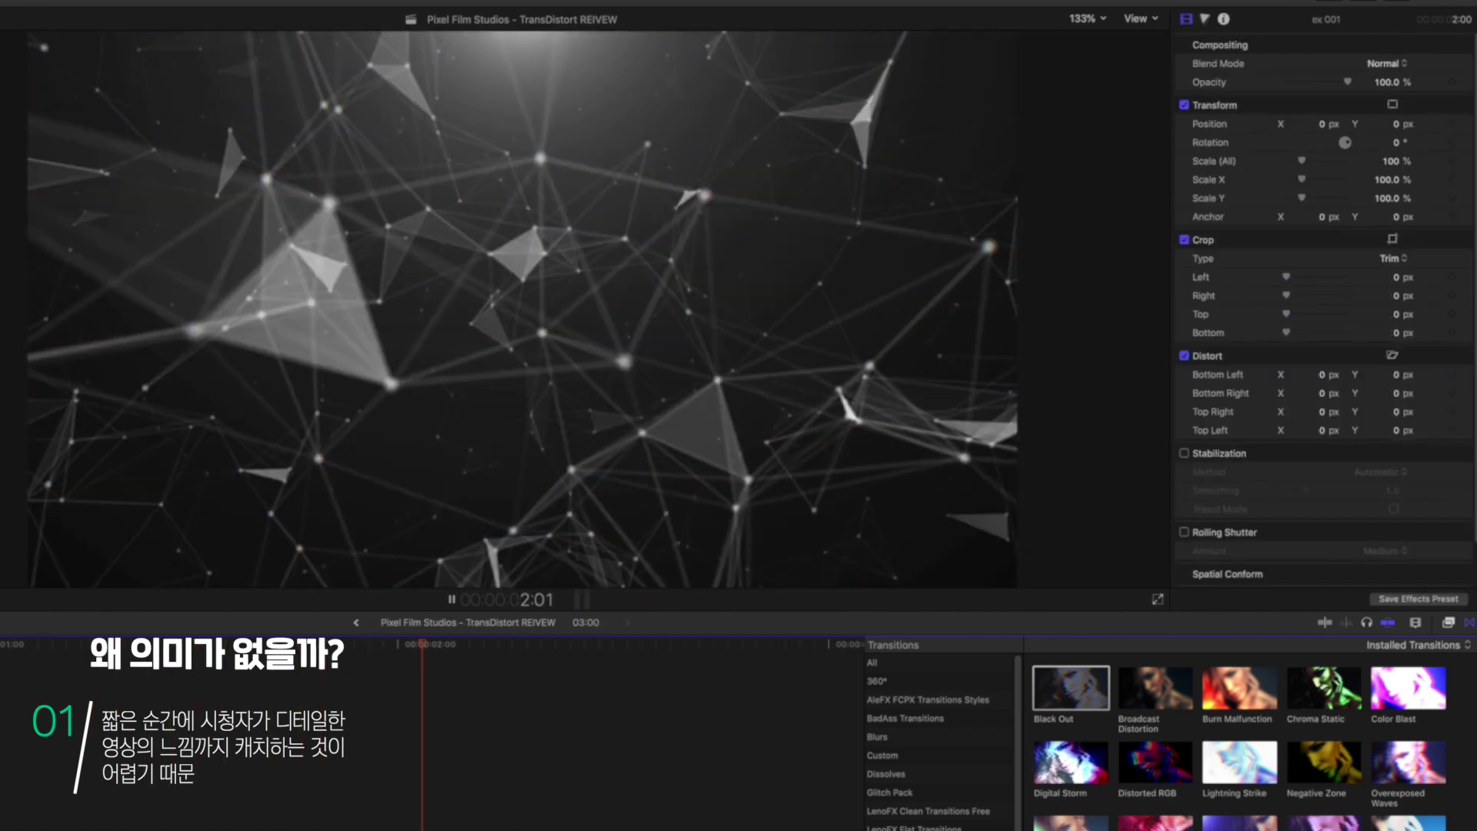
left_click(181, 677)
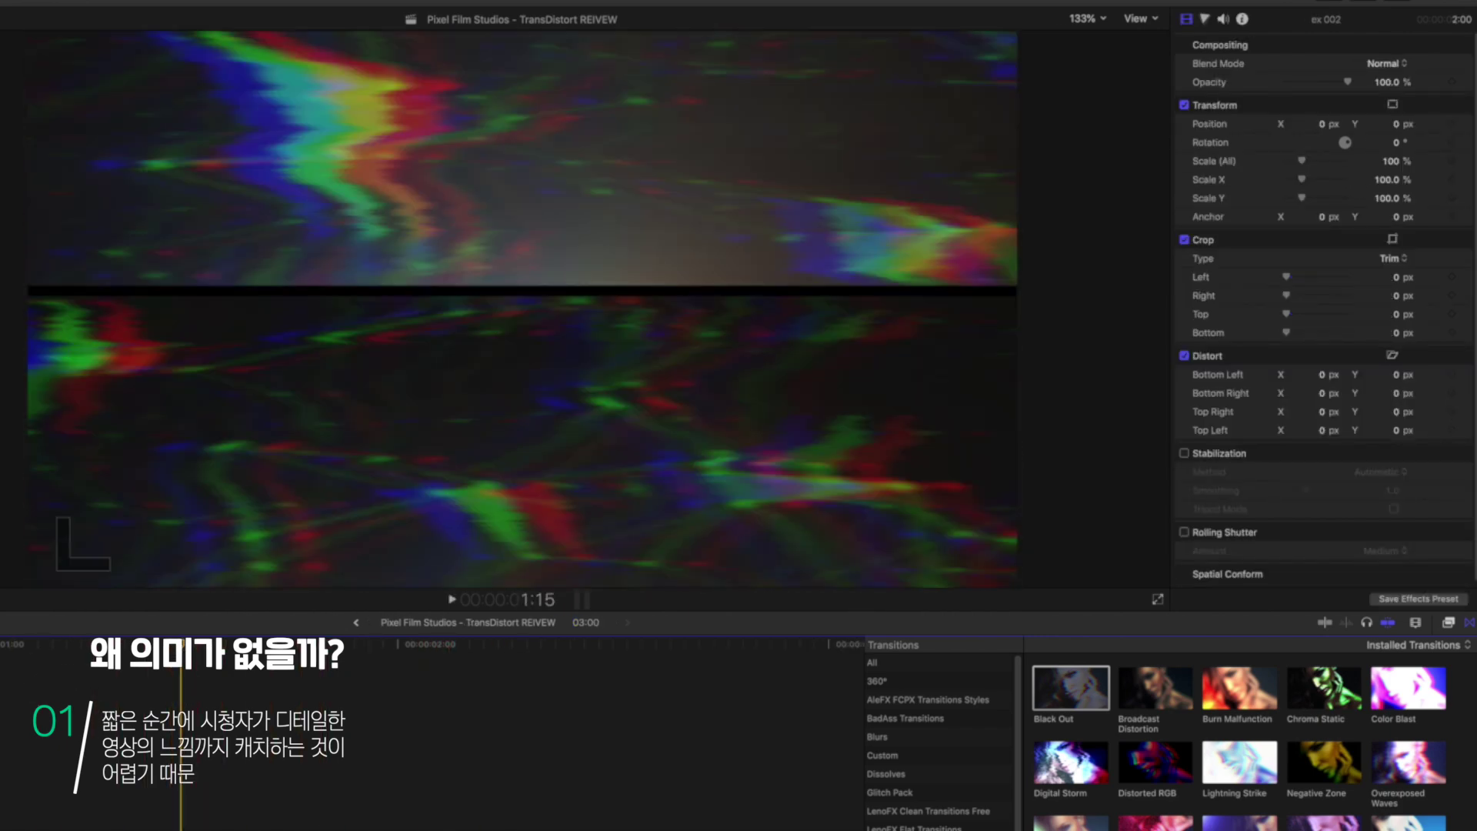
Shorten the Black Out transition to 14 frames, play it back, and show its settings at 1:20.
left_click_drag(177, 796, 182, 796)
key("space")
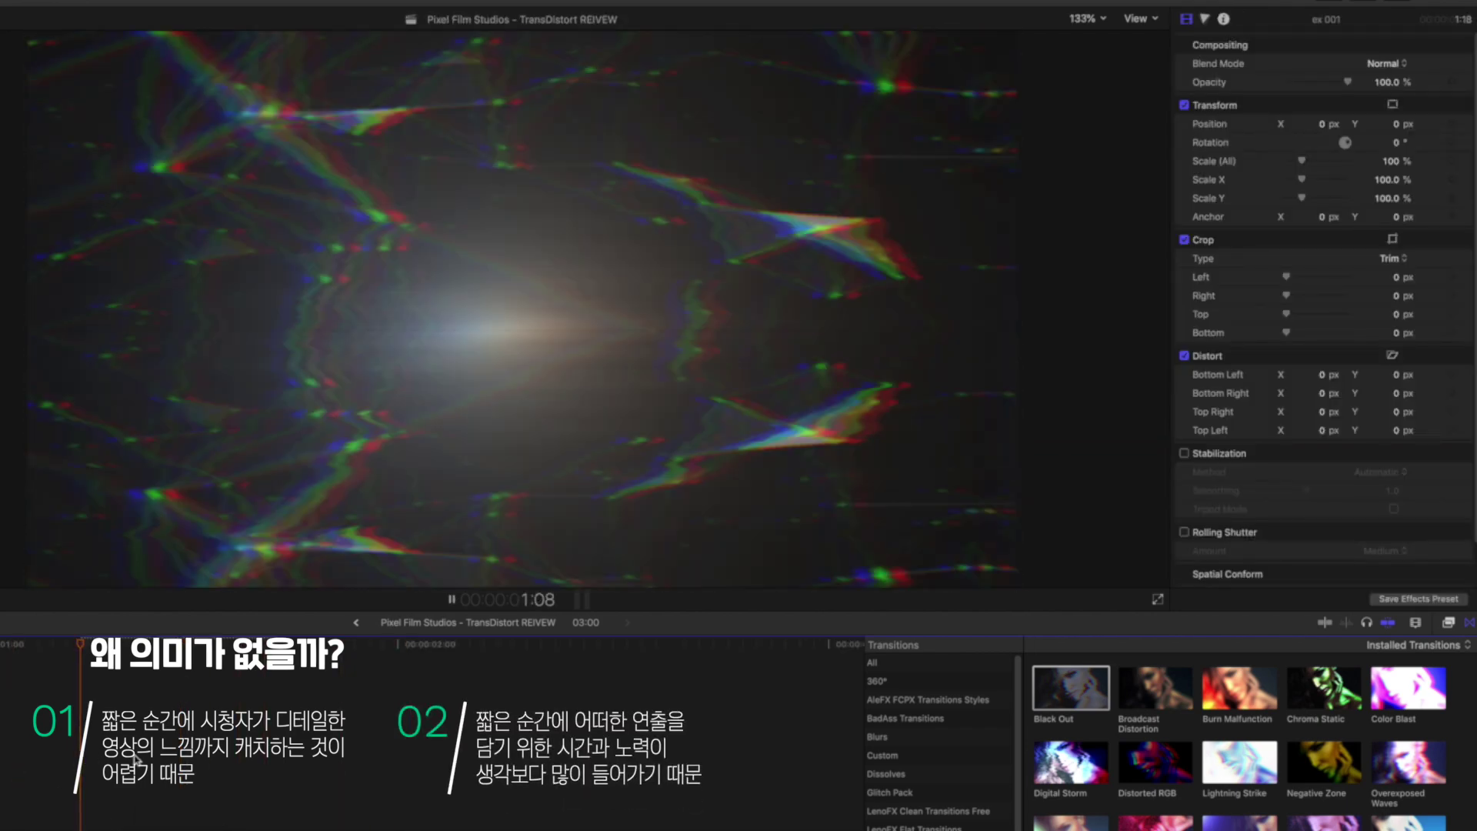
key("space")
left_click(352, 666)
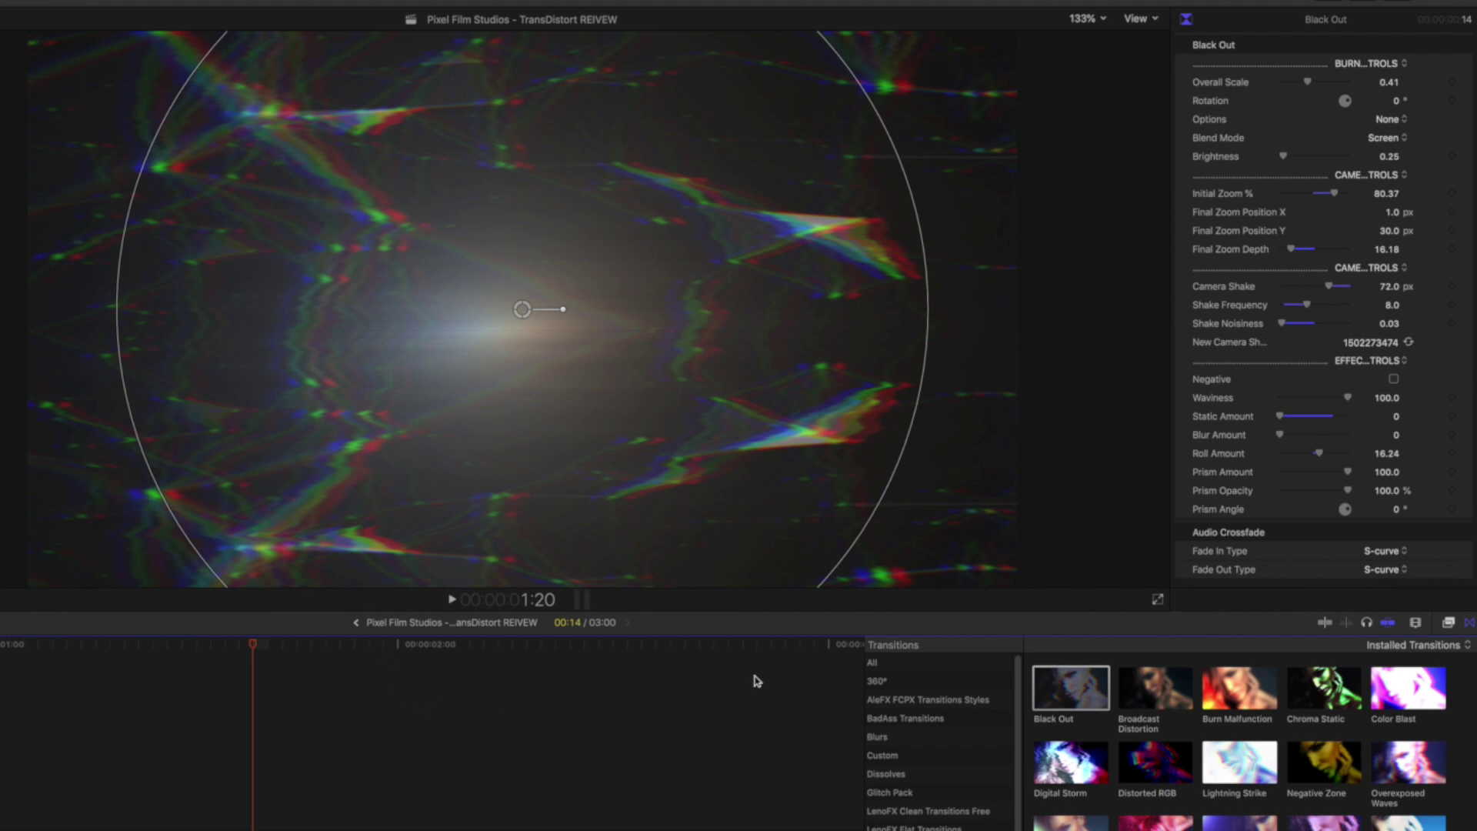
Look through the installed transitions from Broadcast Distortion past Overexposed Waves, and return to the Black Out transition in the timeline at 1:17.
left_click(1154, 687)
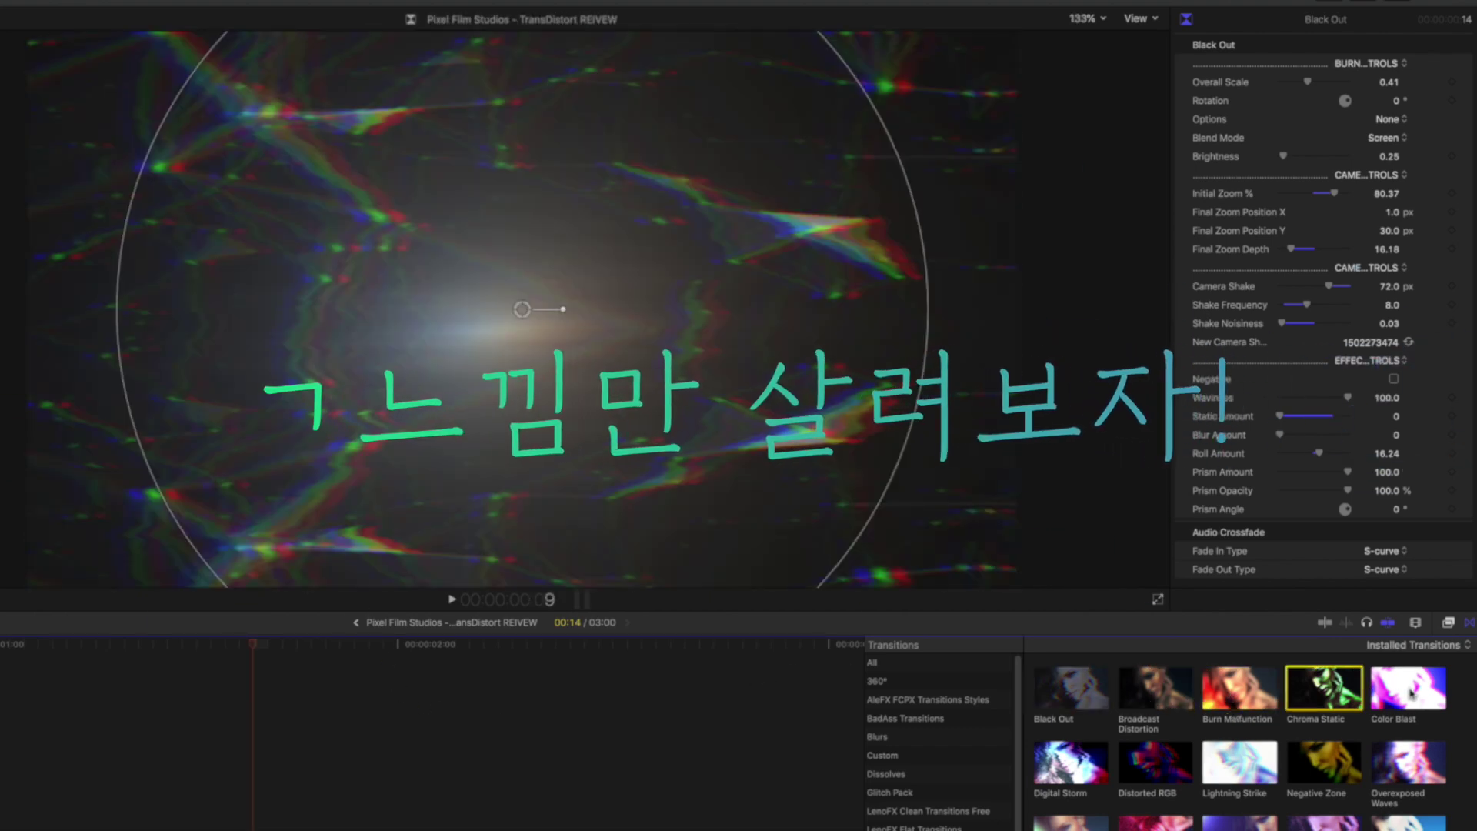
key("Down")
key("Right")
key("Right")
key("Right")
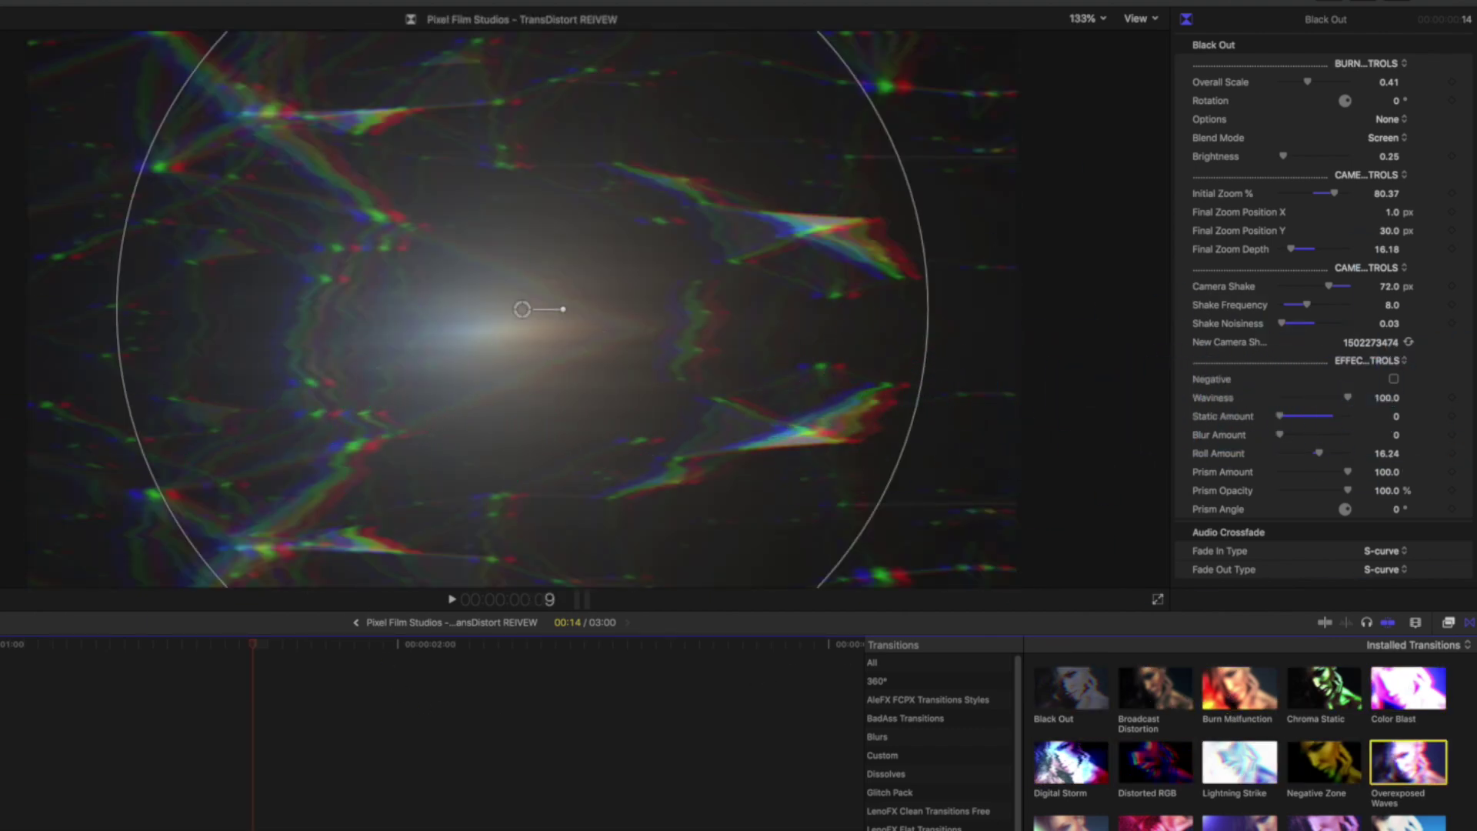
key("Right")
key("Right")
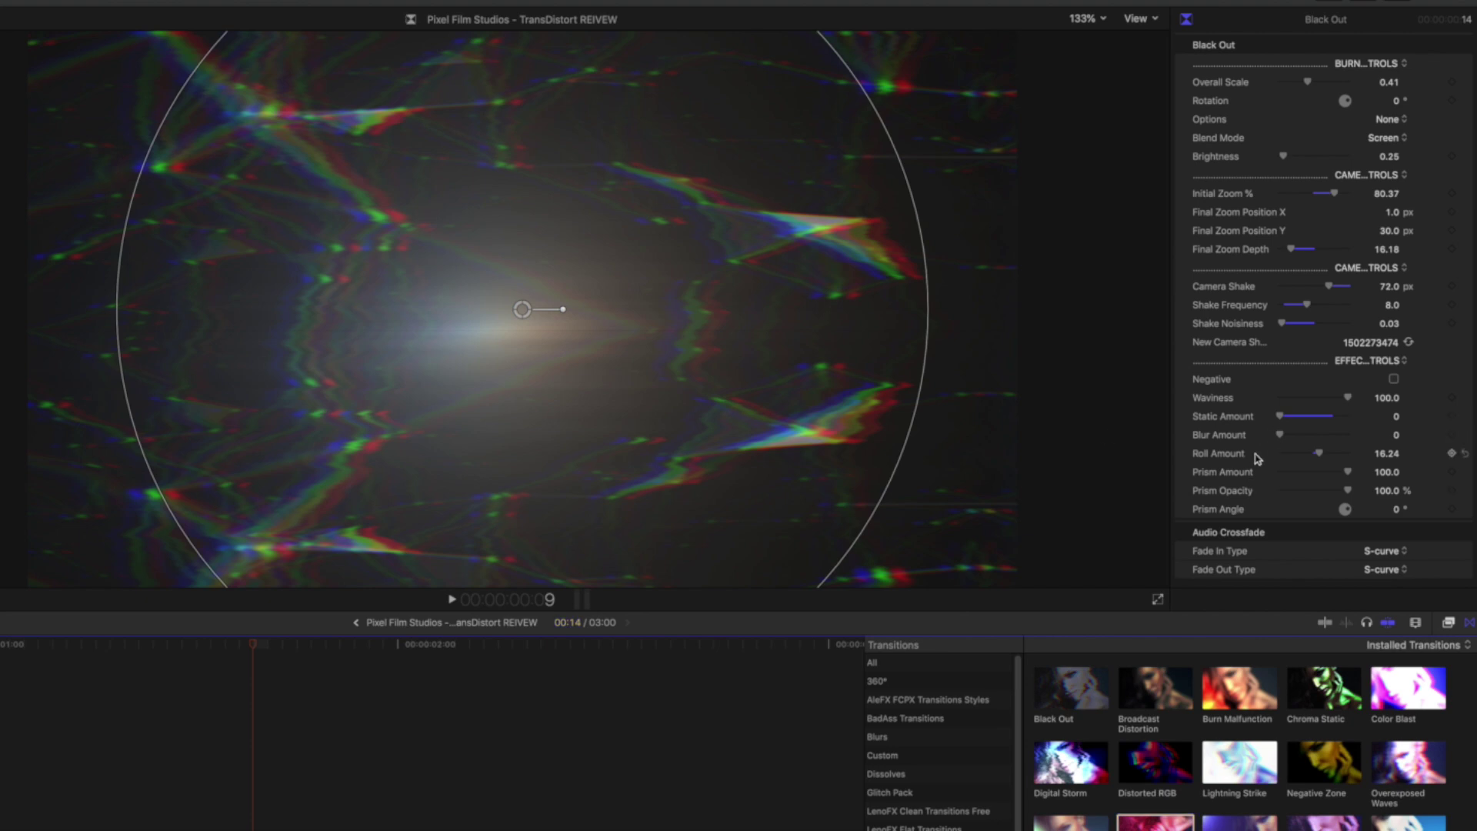
left_click(213, 656)
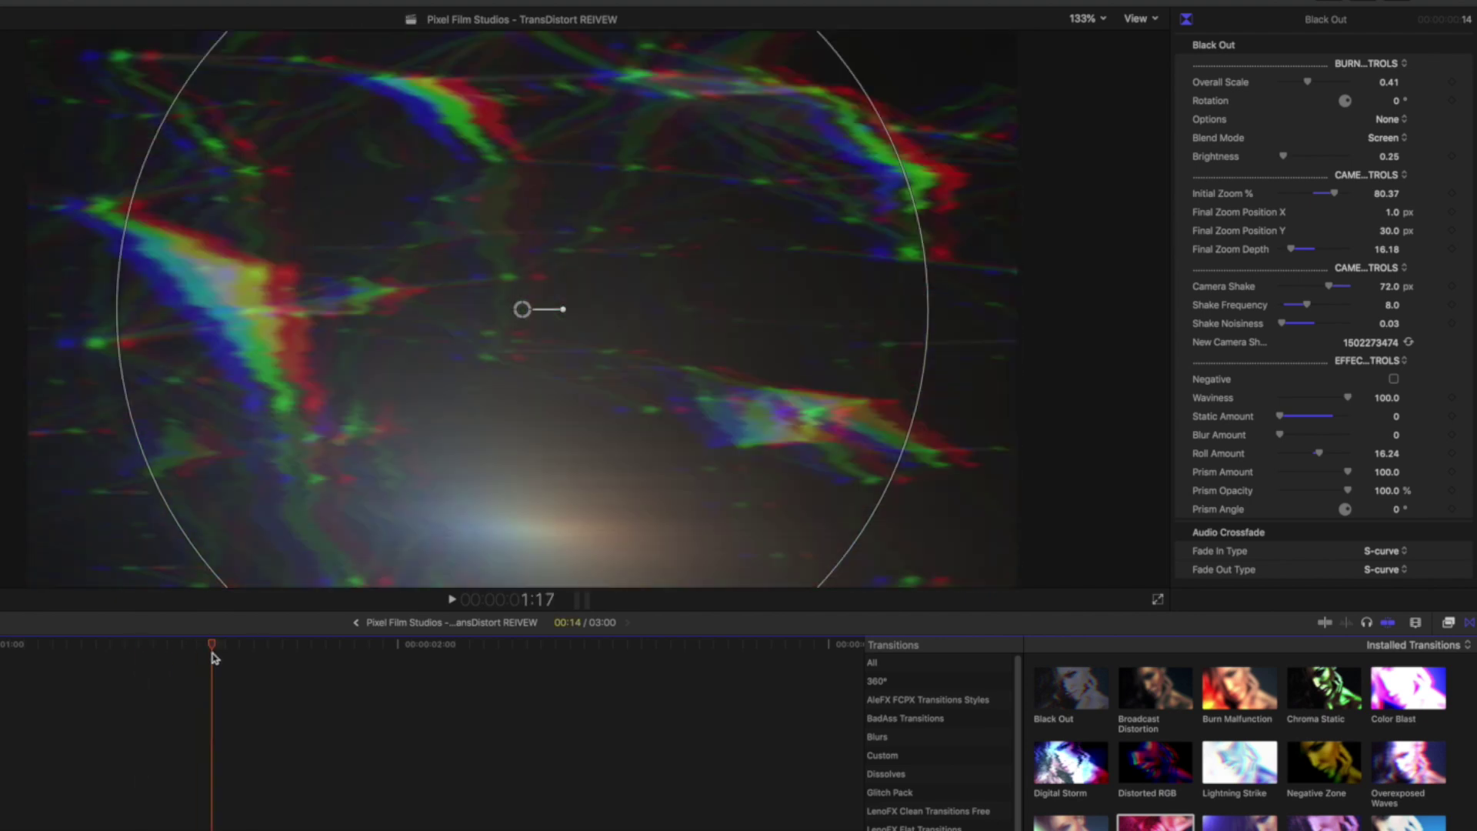